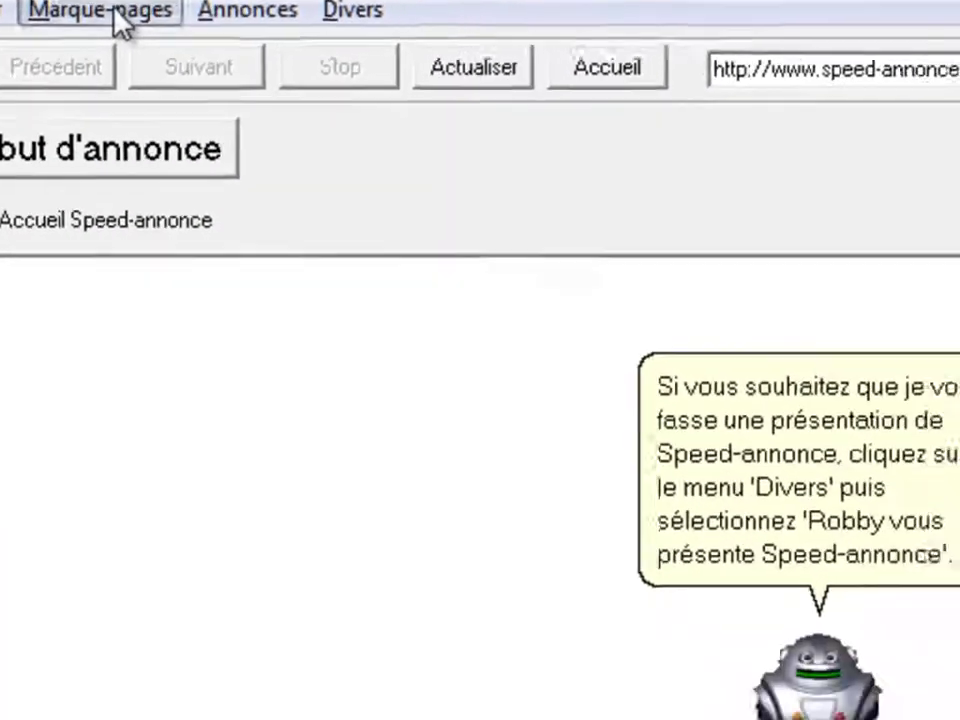
Open the bookmarks manager and examine the sites in the direct-access, mandatory-registration and "Pas de remplissage automatique" folders
{"action": "left_click", "coordinate": [118, 22]}
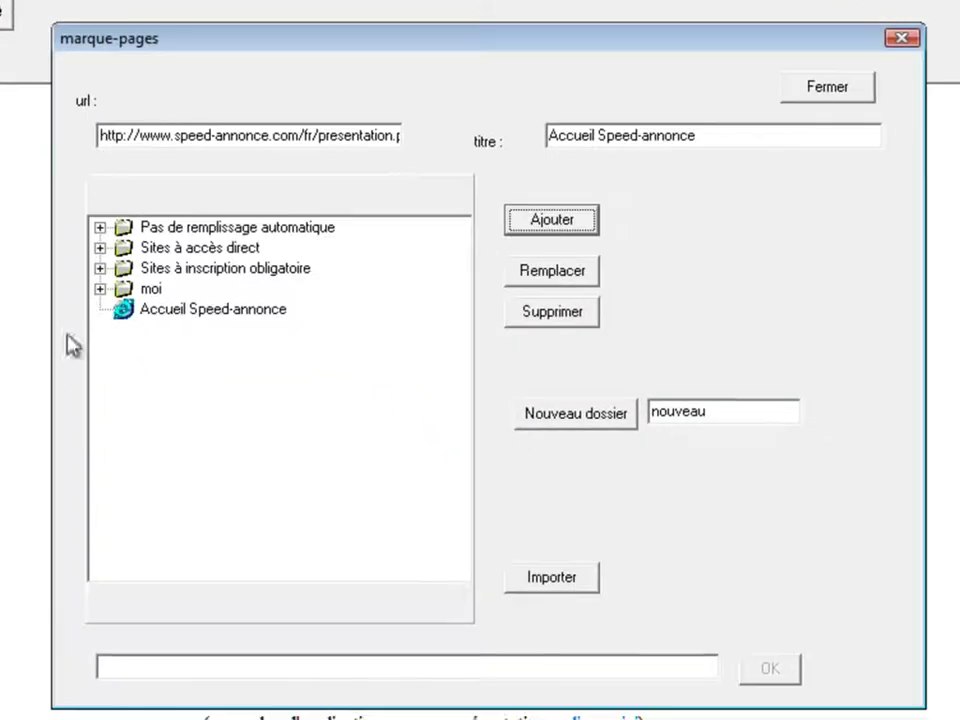
{"action": "left_click", "coordinate": [101, 244]}
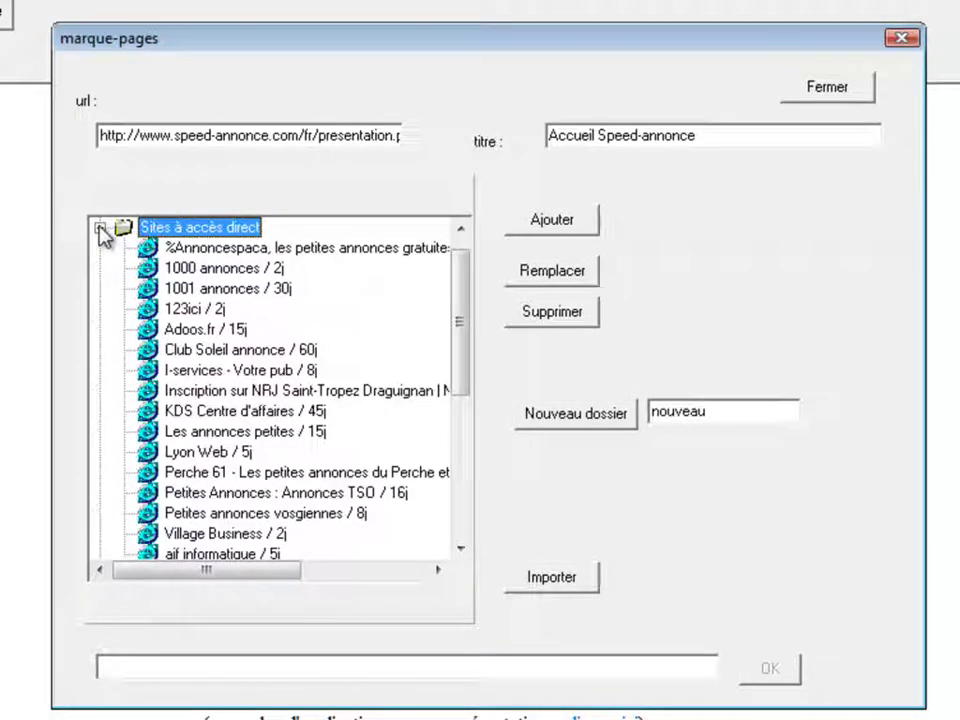
{"action": "left_click", "coordinate": [100, 228]}
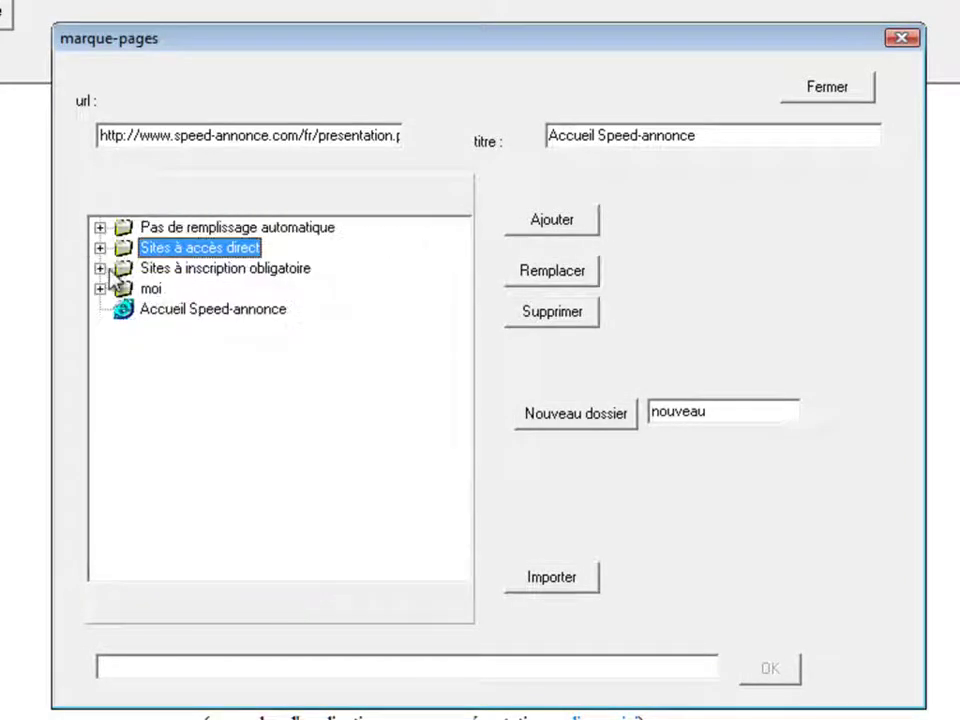
{"action": "left_click", "coordinate": [100, 268]}
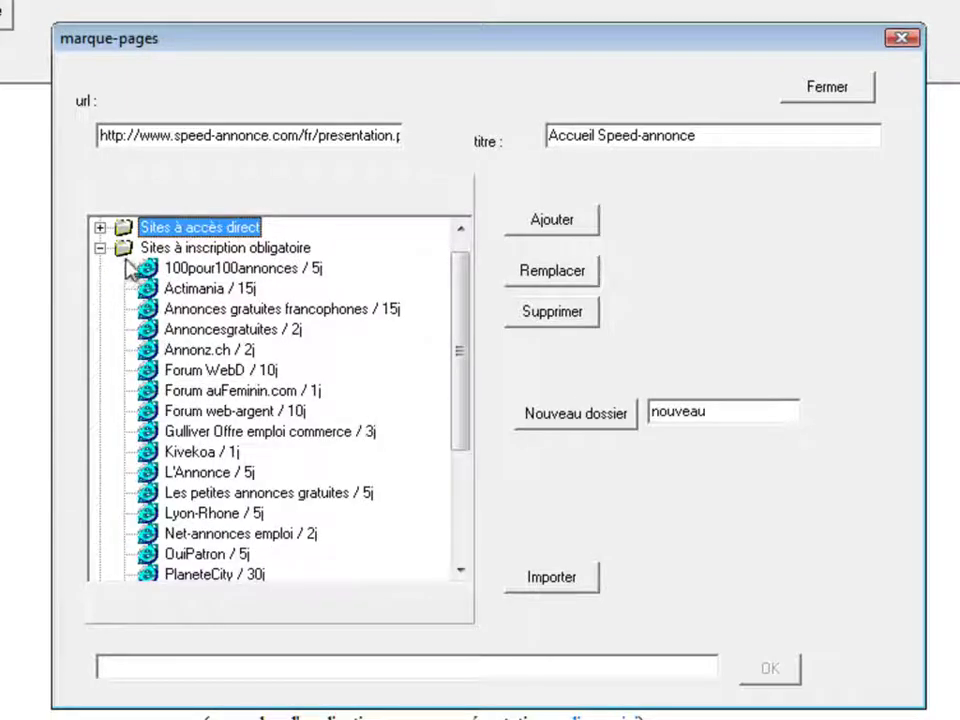
{"action": "left_click", "coordinate": [100, 248]}
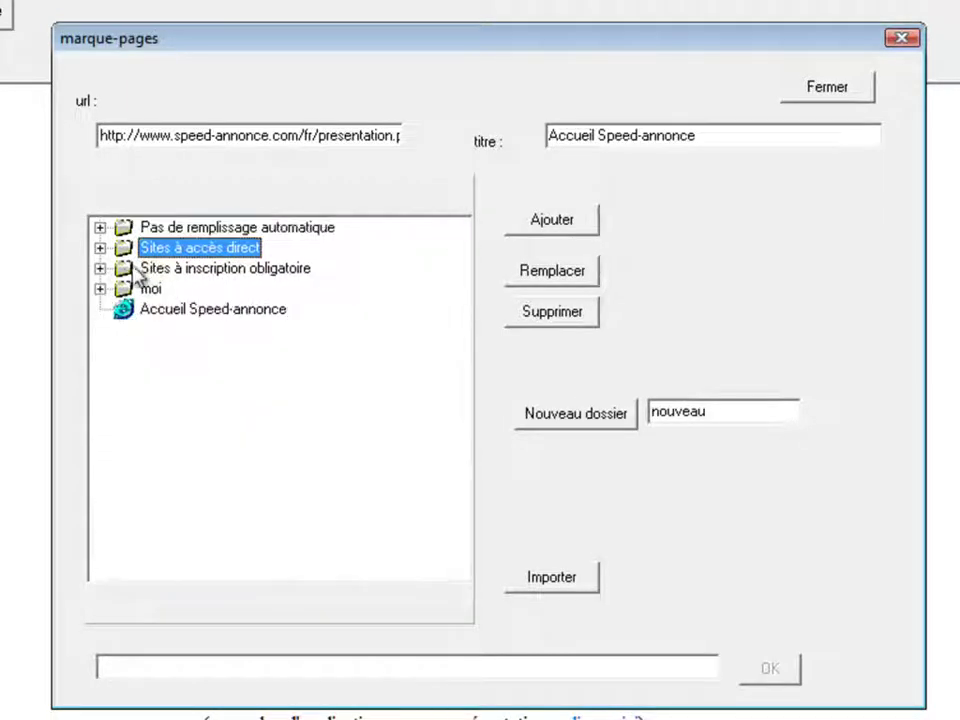
{"action": "left_click", "coordinate": [100, 228]}
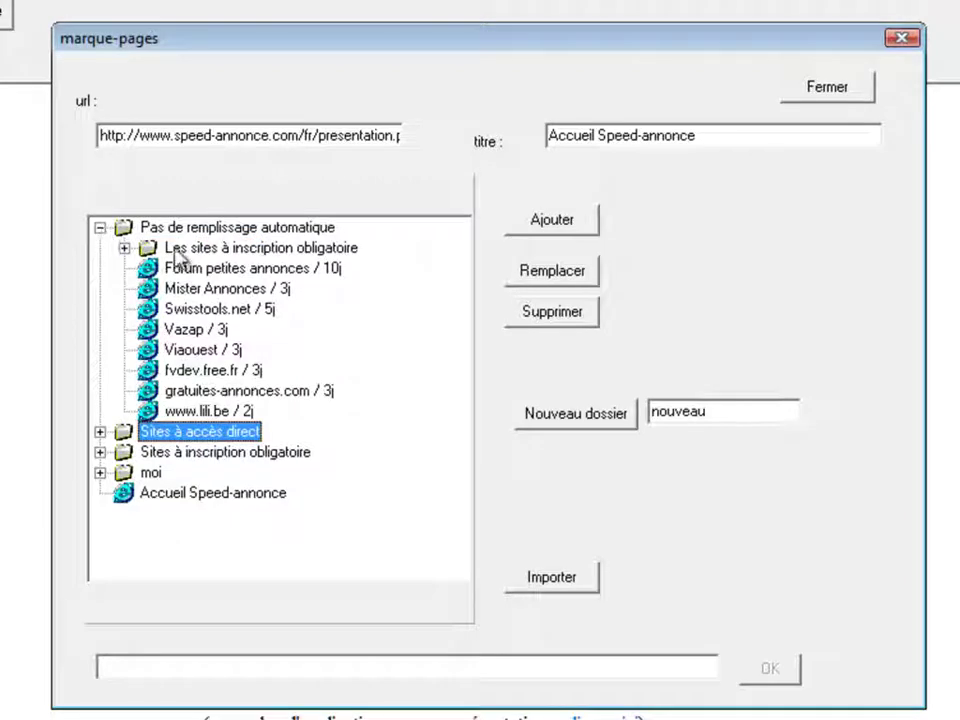
{"action": "left_click", "coordinate": [100, 228]}
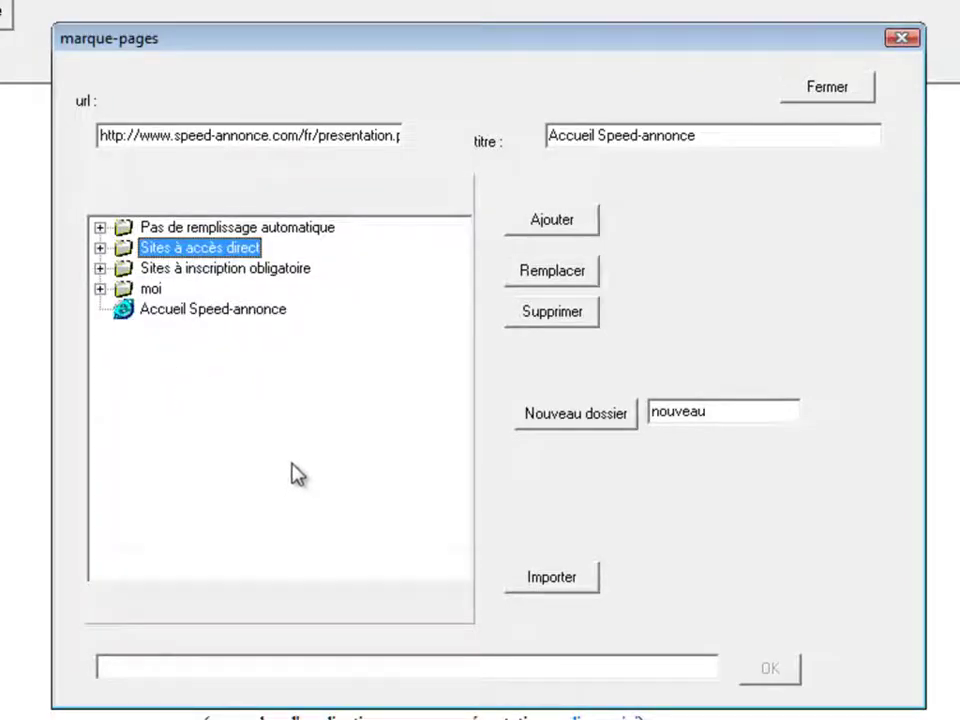
Create a new bookmark folder named Mes_urls_perso at the top level of the bookmarks and close the manager
{"action": "left_click", "coordinate": [213, 309]}
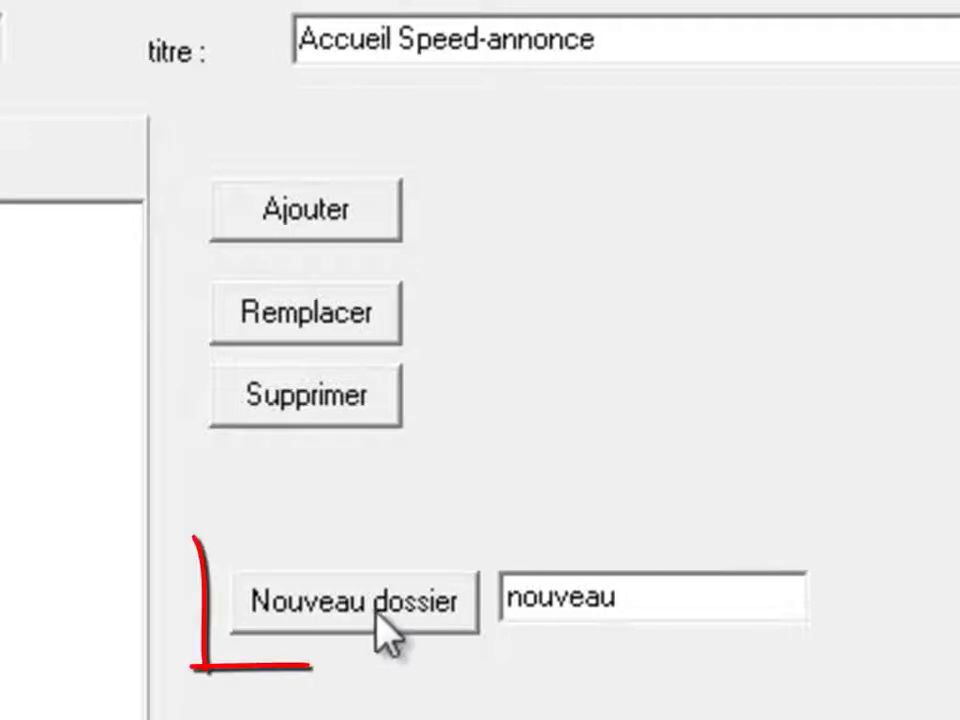
{"action": "left_click_drag", "start_coordinate": [647, 594], "coordinate": [450, 574]}
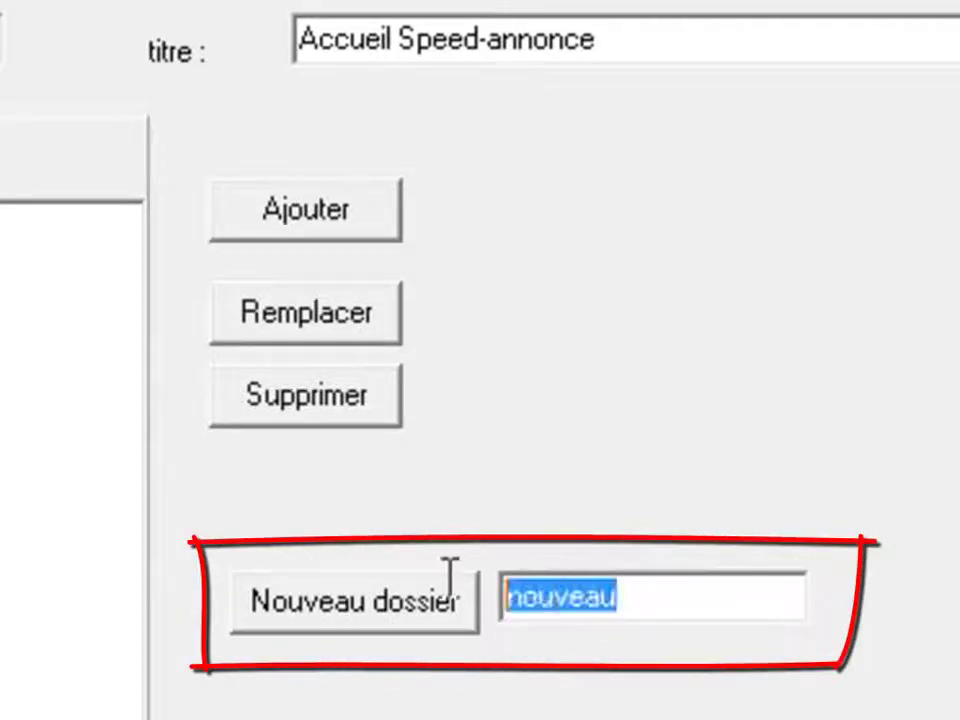
{"action": "type", "text": "M"}
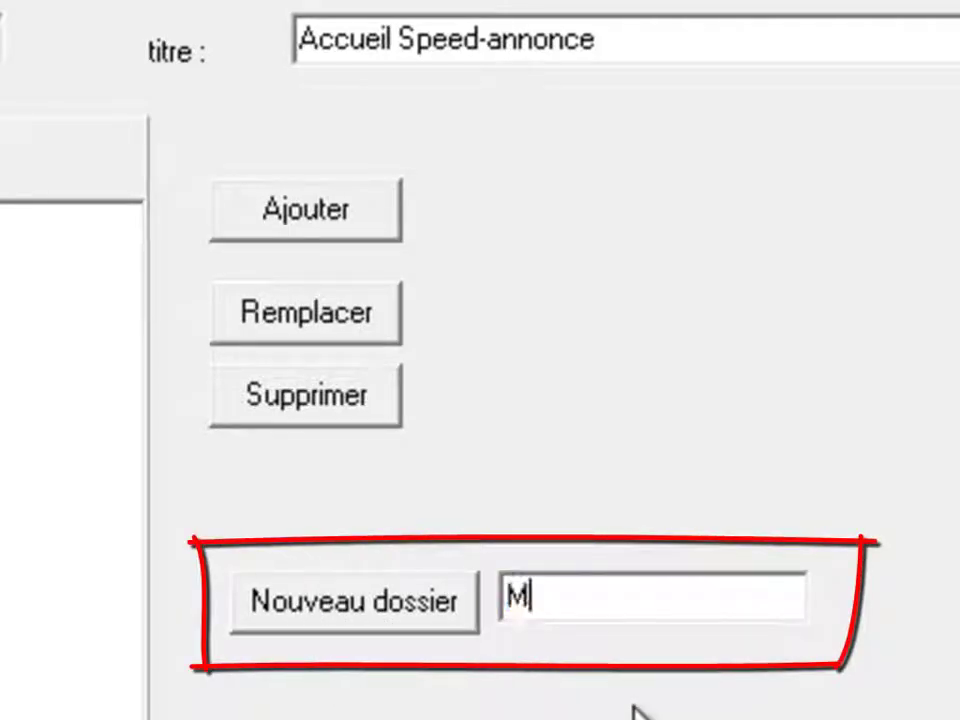
{"action": "type", "text": "es_urls_"}
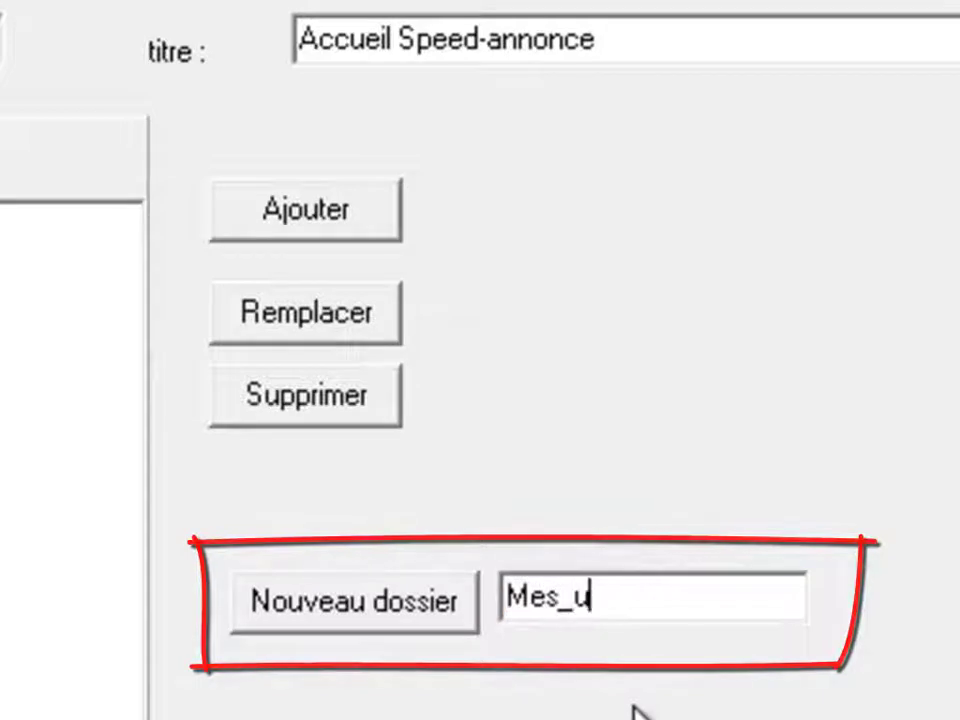
{"action": "type", "text": "perso"}
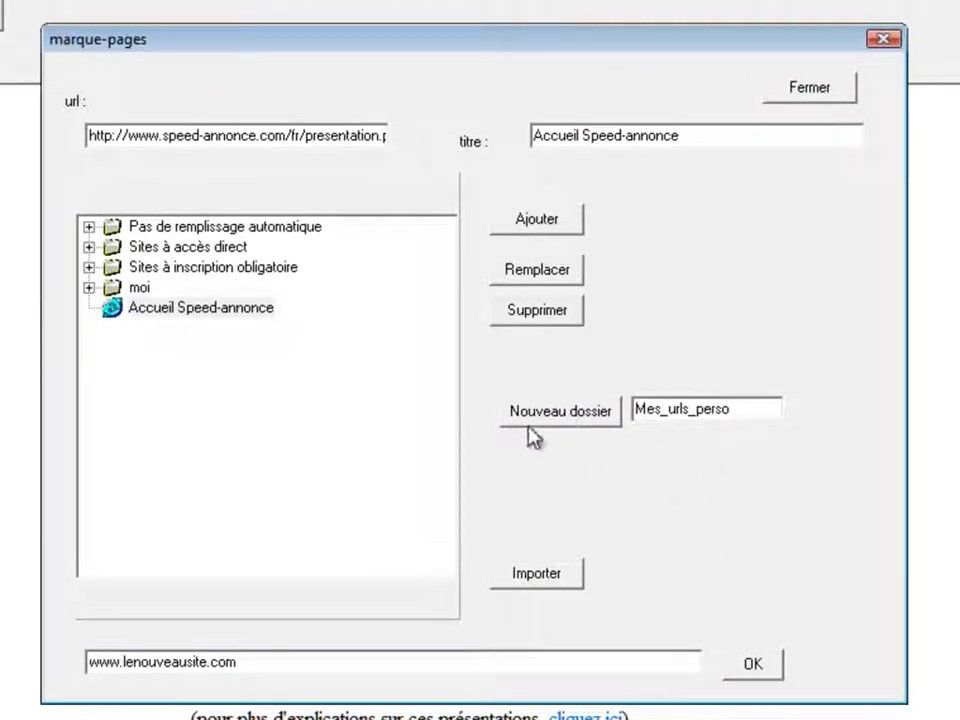
{"action": "left_click", "coordinate": [553, 414]}
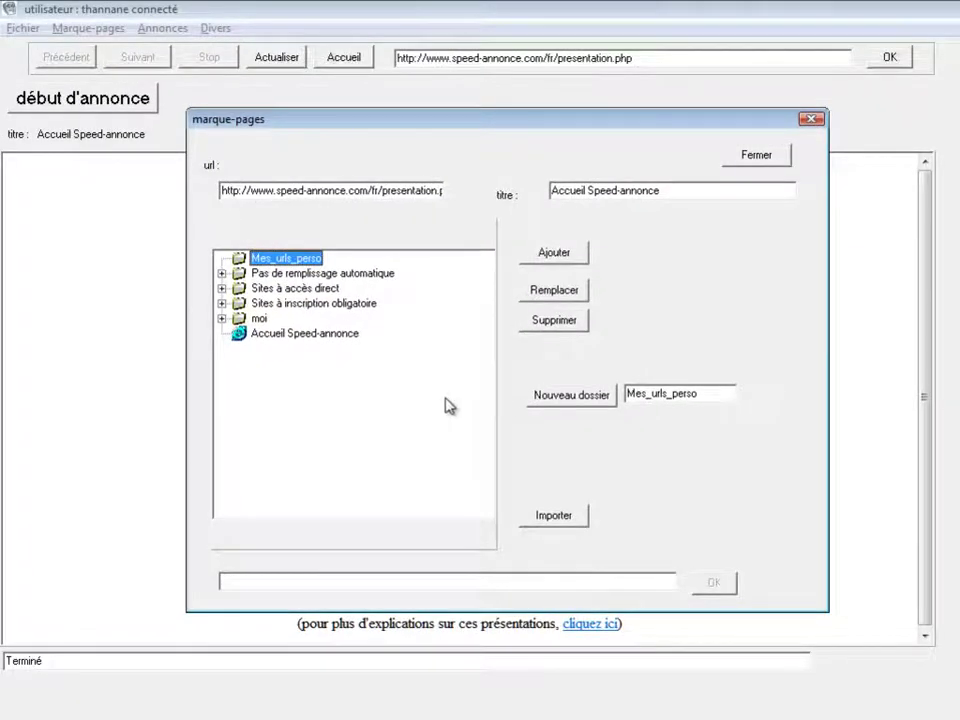
{"action": "left_click", "coordinate": [757, 156]}
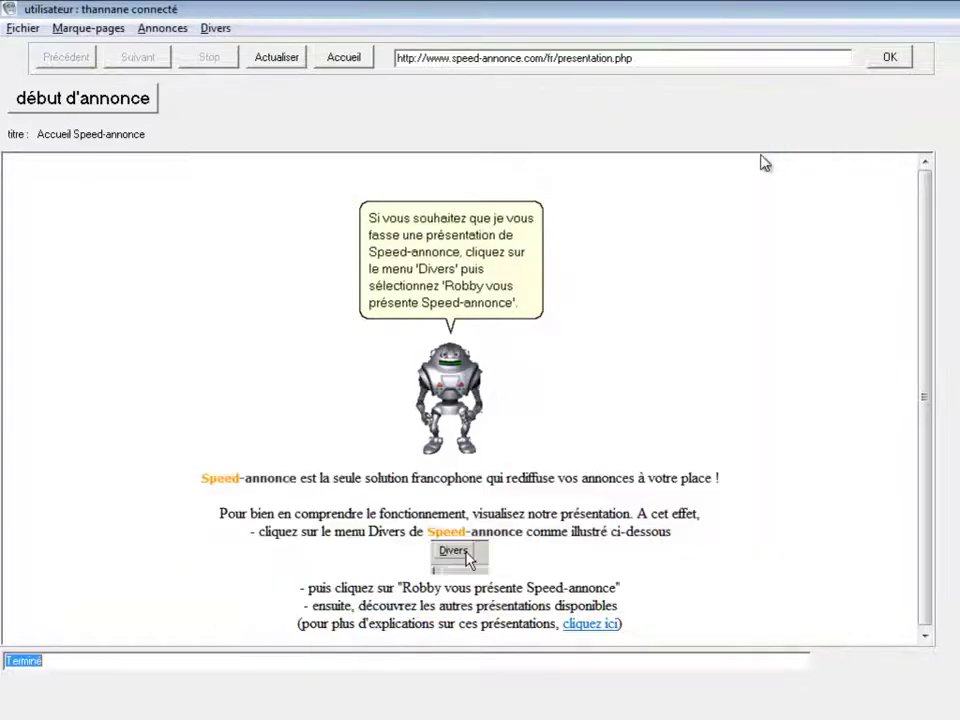
{"action": "left_click", "coordinate": [643, 60]}
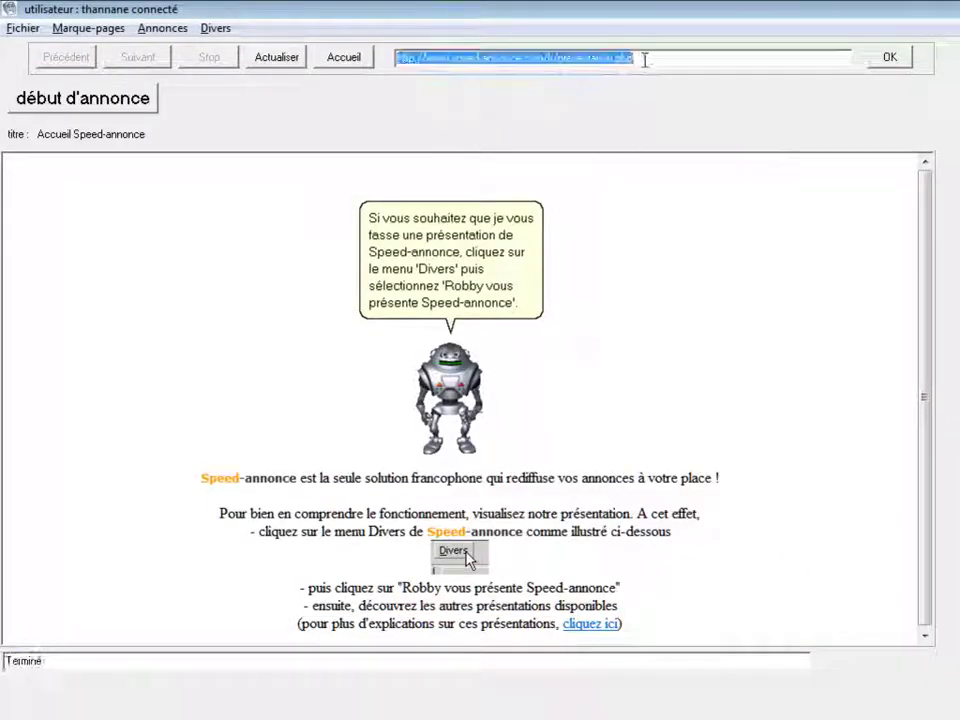
{"action": "type", "text": "h"}
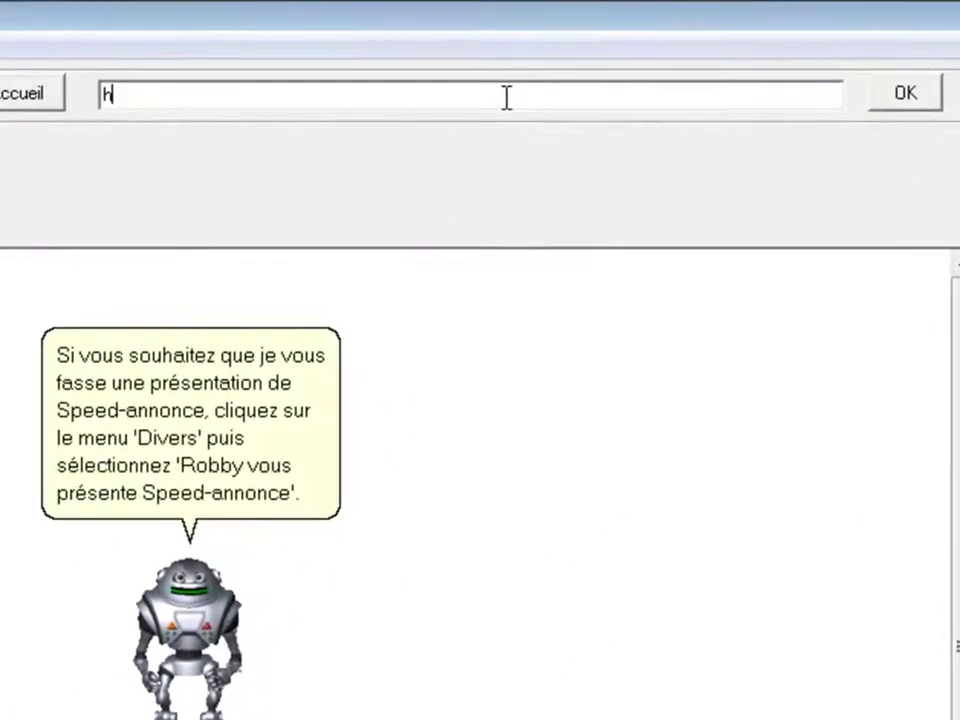
{"action": "type", "text": "ttp"}
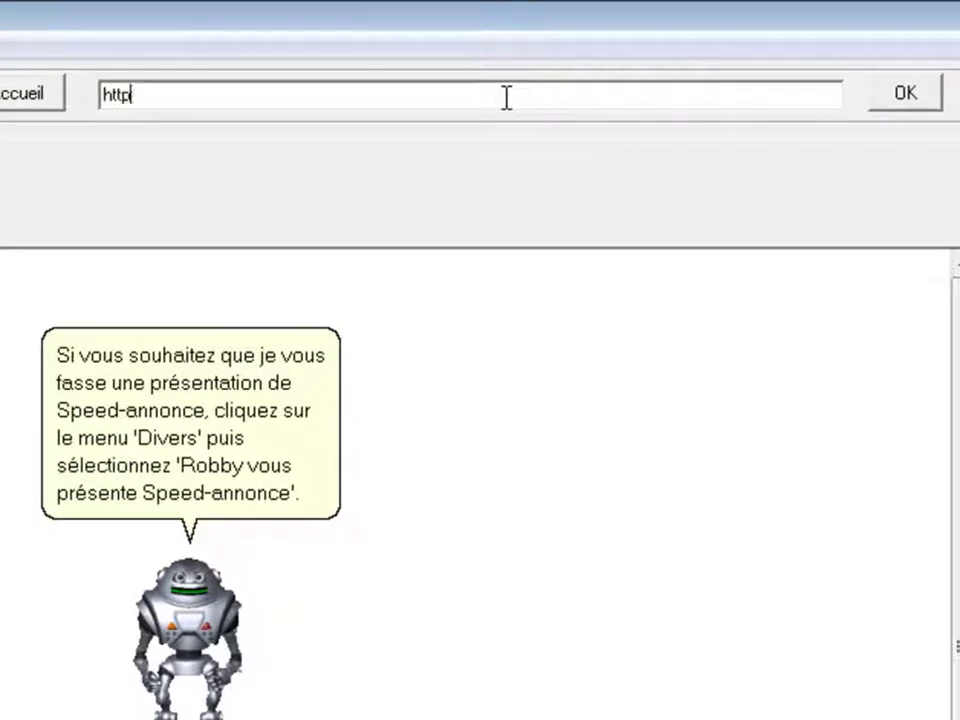
{"action": "type", "text": "://www.marche.fr"}
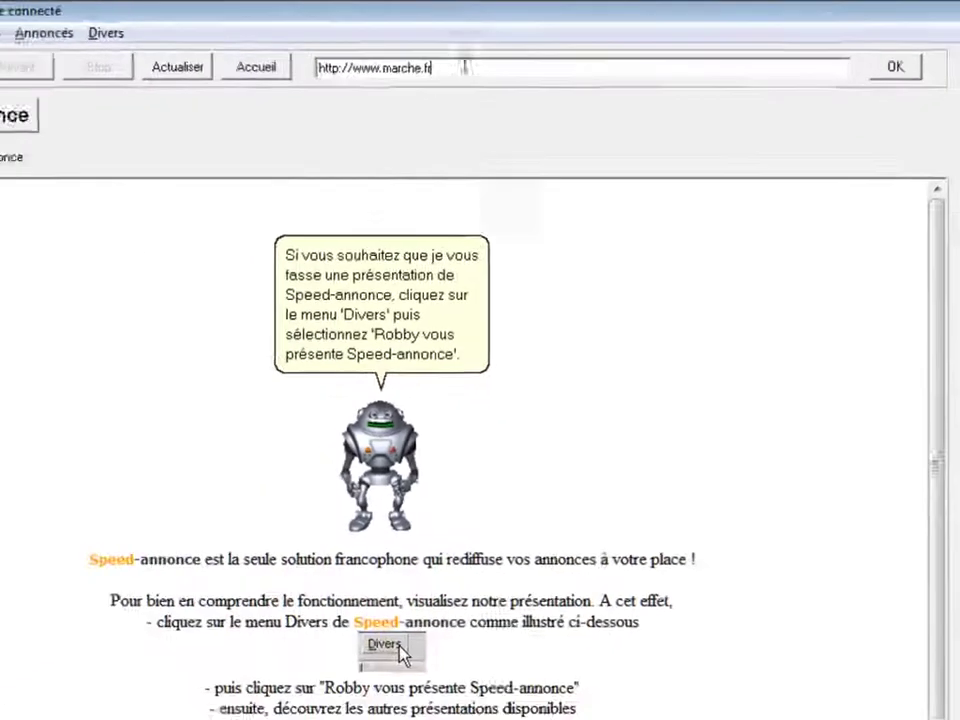
{"action": "left_click", "coordinate": [891, 59]}
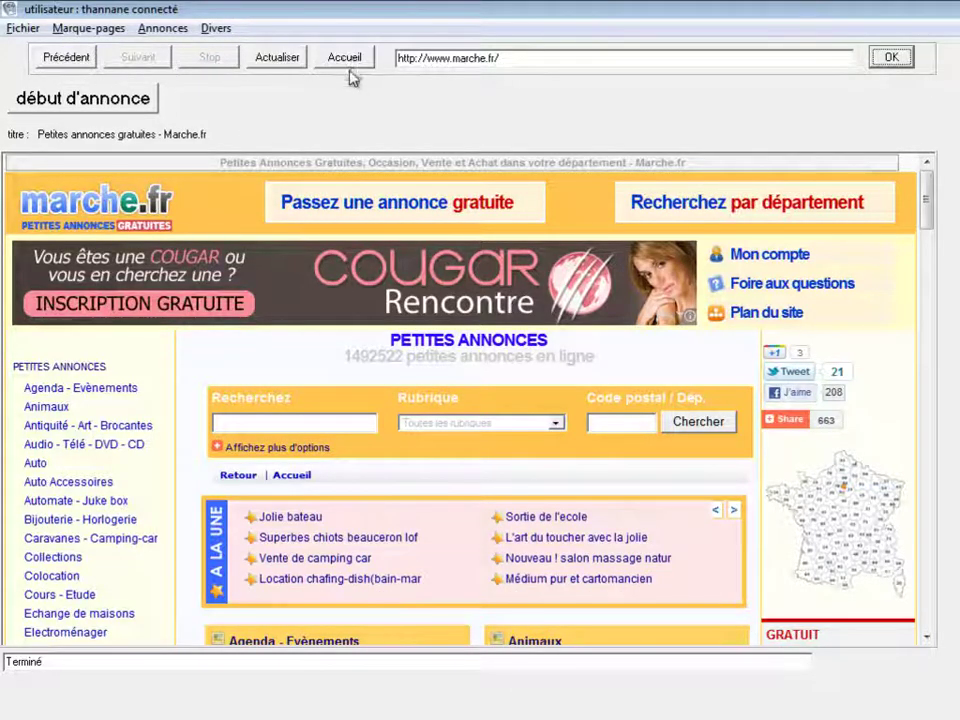
{"action": "left_click", "coordinate": [502, 58]}
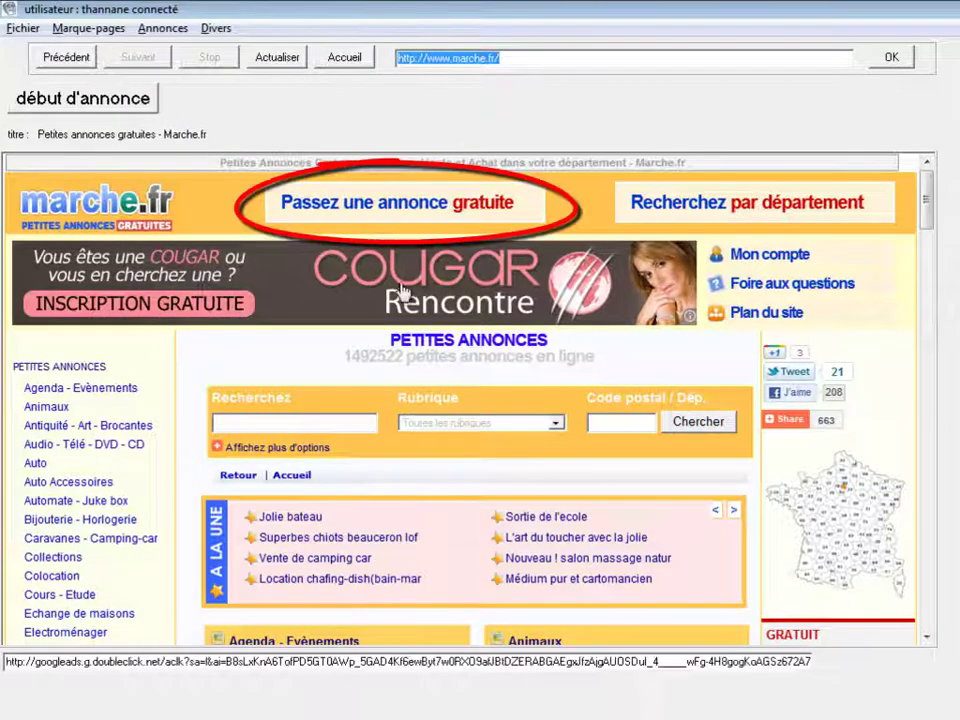
{"action": "left_click", "coordinate": [412, 208]}
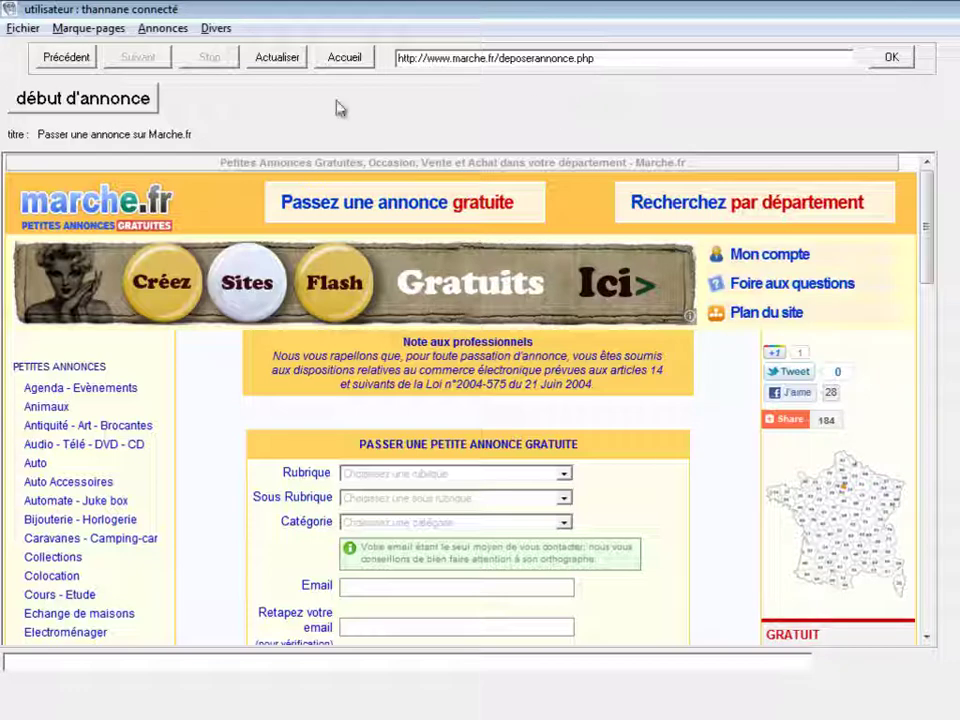
Bookmark the "Passer une annonce sur Marche.fr" page in the Mes_urls_perso folder and load it from the new bookmark
{"action": "left_click", "coordinate": [104, 33]}
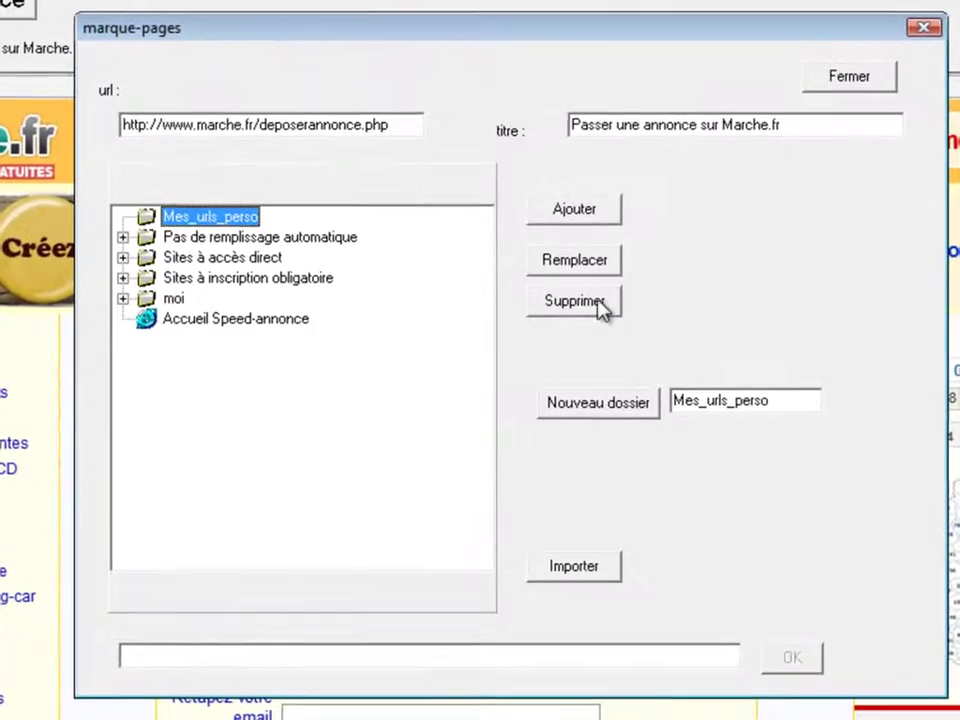
{"action": "left_click", "coordinate": [278, 284]}
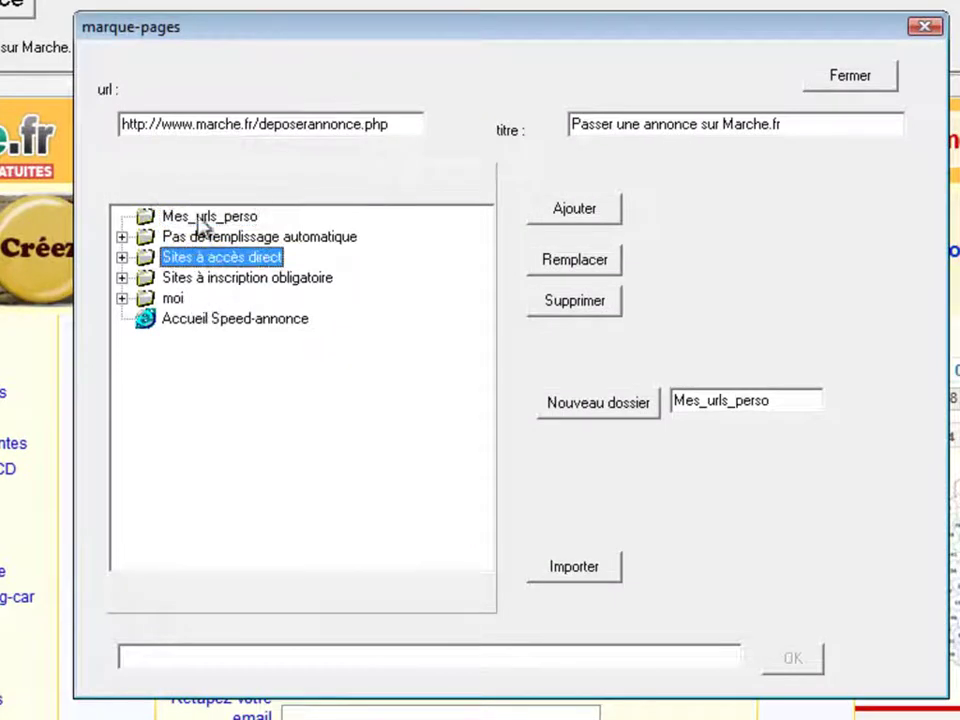
{"action": "left_click", "coordinate": [200, 217]}
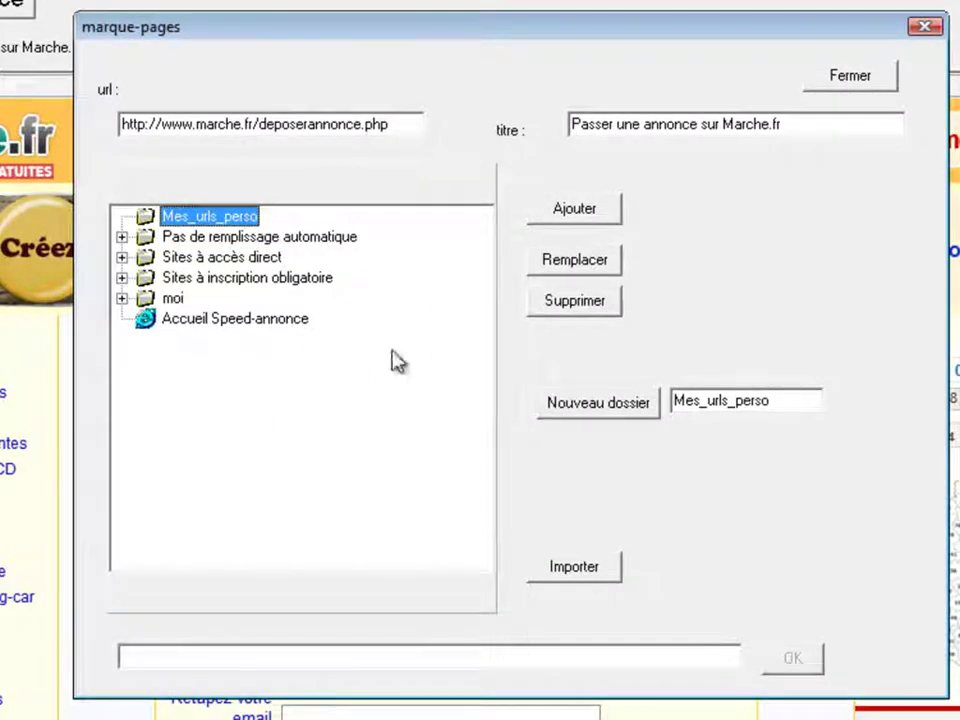
{"action": "left_click", "coordinate": [578, 218]}
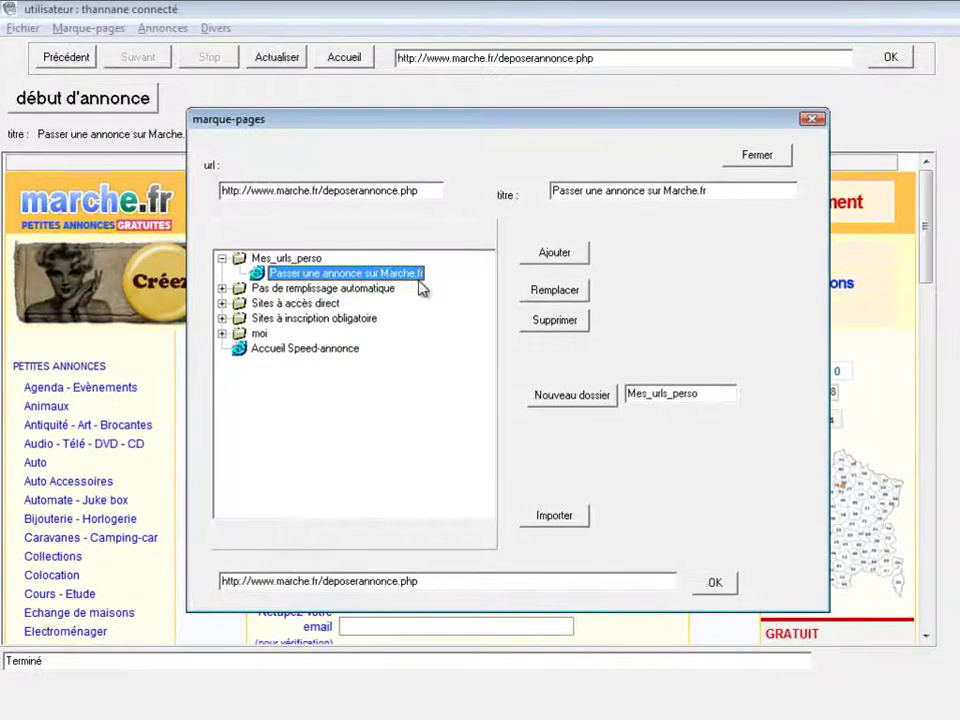
{"action": "left_click", "coordinate": [718, 582]}
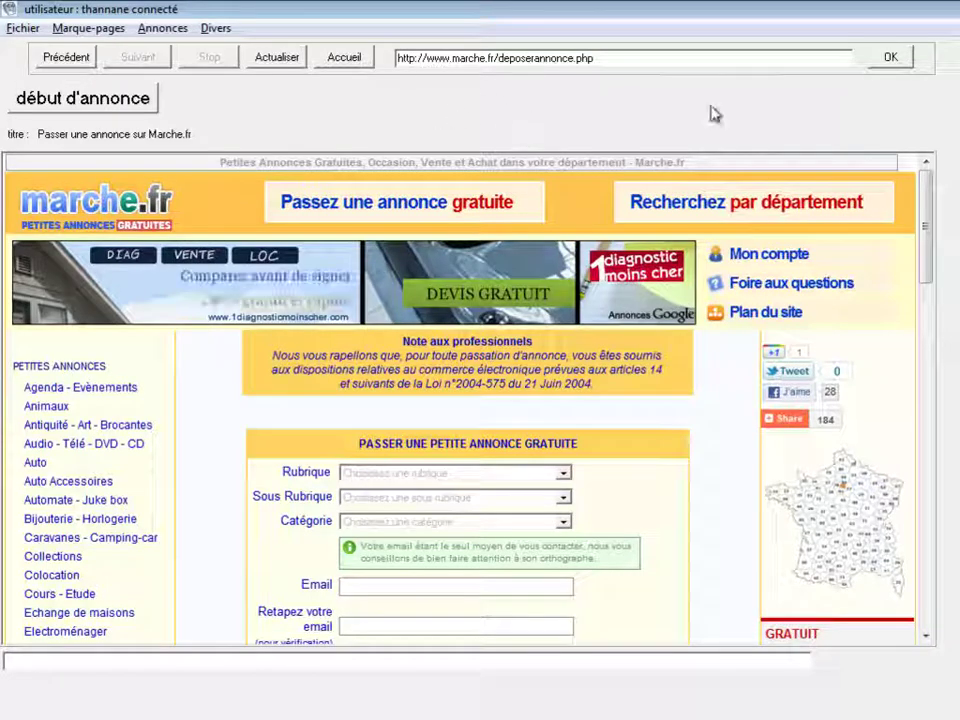
Restart Speed-annonce and sign in with the prefilled credentials, continuing to the home page
{"action": "left_click", "coordinate": [22, 28]}
{"action": "left_click", "coordinate": [55, 56]}
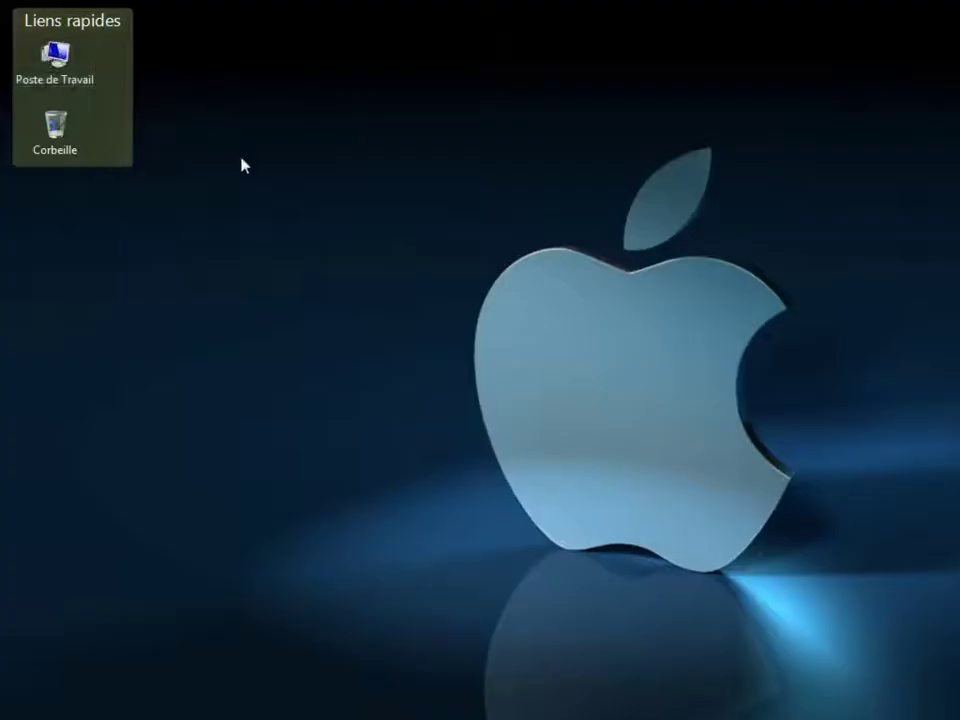
{"action": "key", "text": "super"}
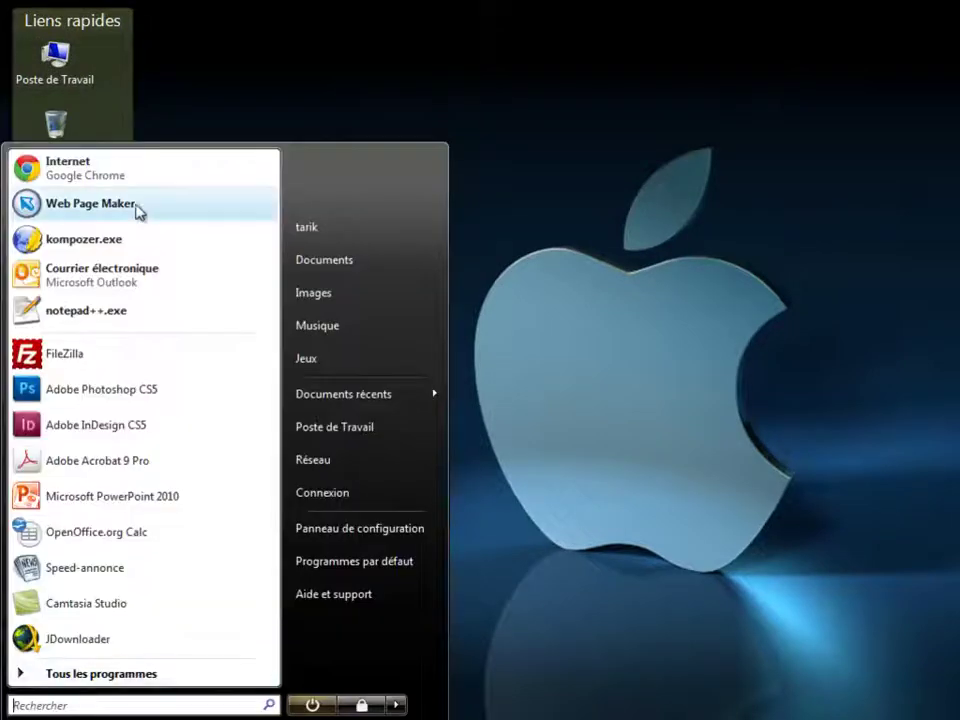
{"action": "left_click", "coordinate": [52, 578]}
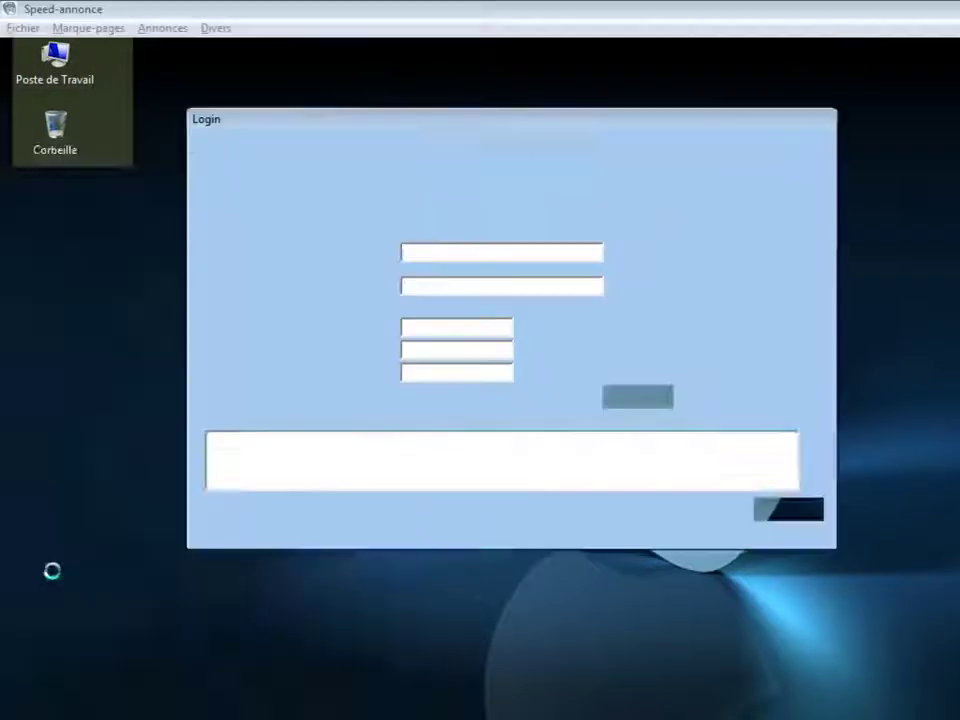
{"action": "left_click", "coordinate": [635, 400]}
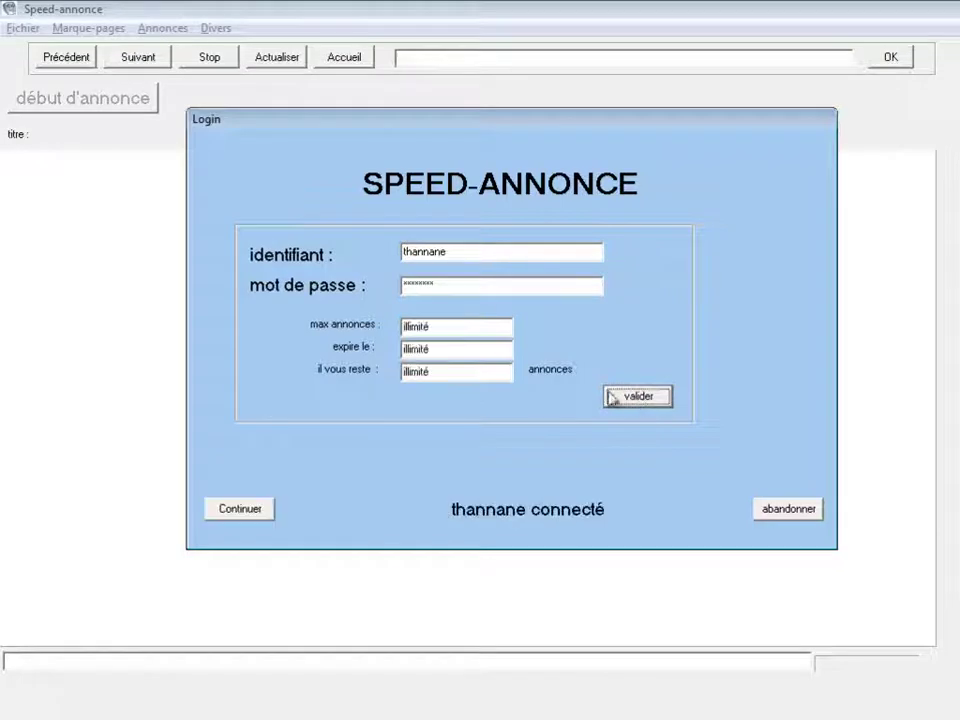
{"action": "left_click", "coordinate": [262, 514]}
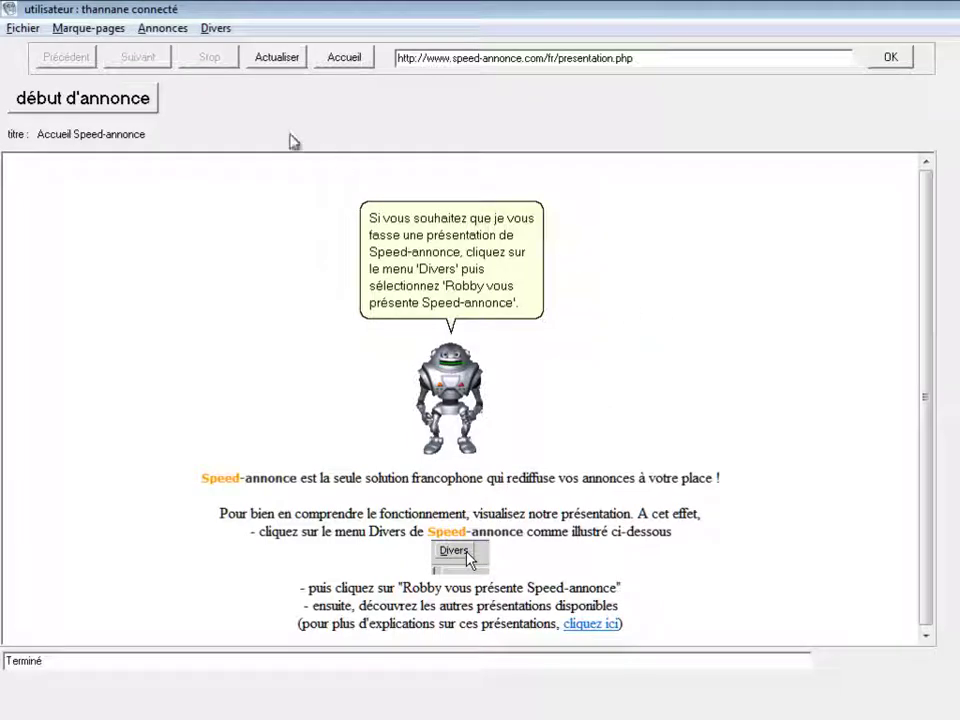
Load the "Passer une annonce sur Marche.fr" bookmark from the Mes_urls_perso folder
{"action": "left_click", "coordinate": [88, 29]}
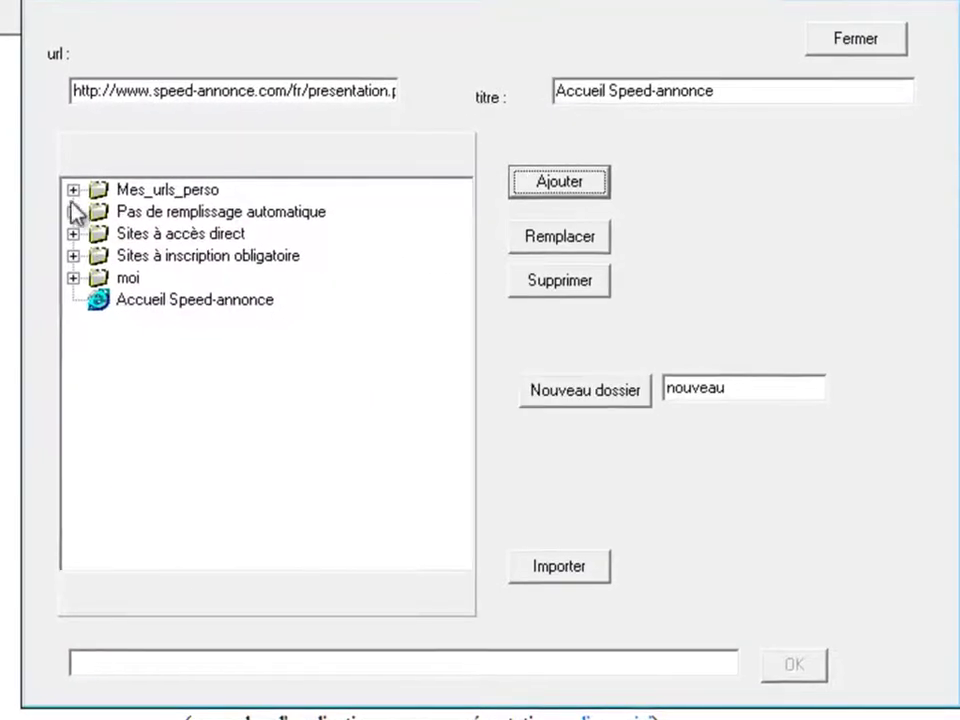
{"action": "left_click", "coordinate": [73, 190]}
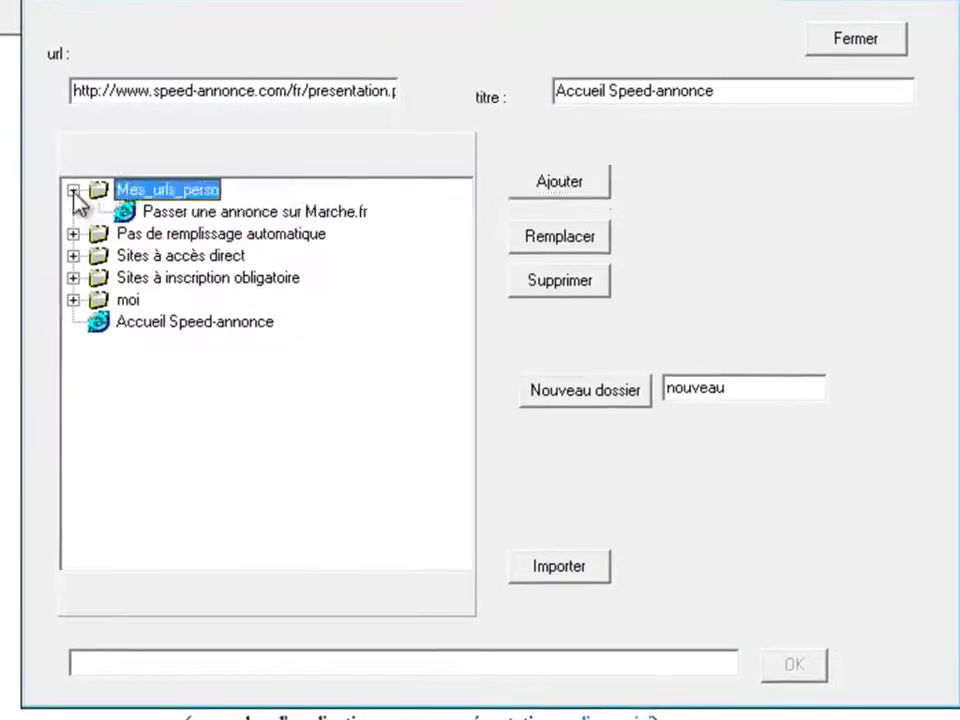
{"action": "left_click", "coordinate": [249, 214]}
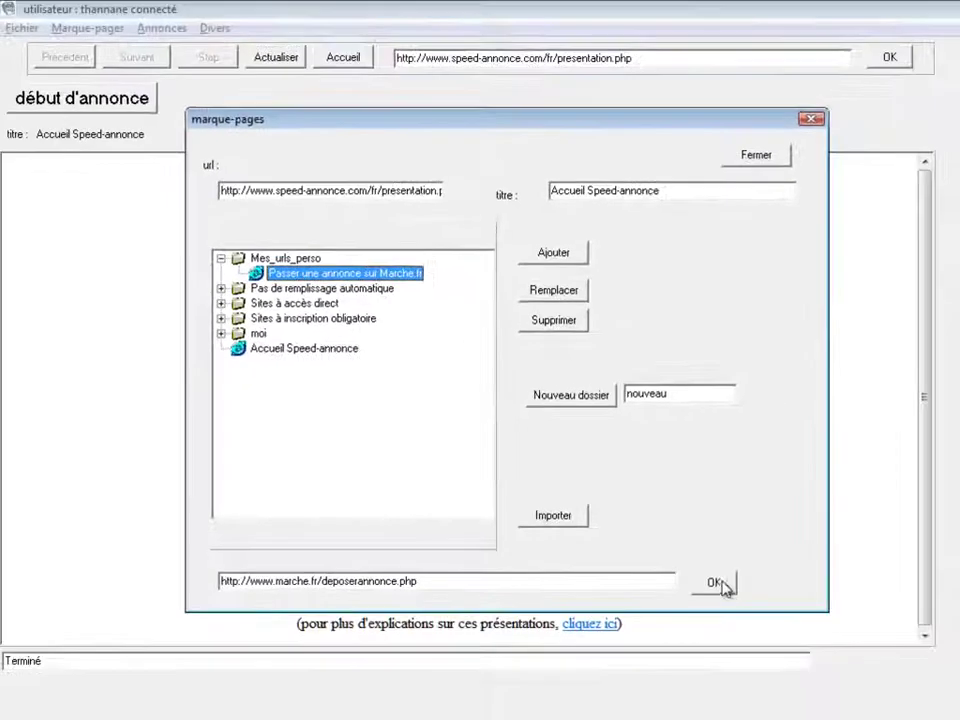
{"action": "left_click", "coordinate": [754, 623]}
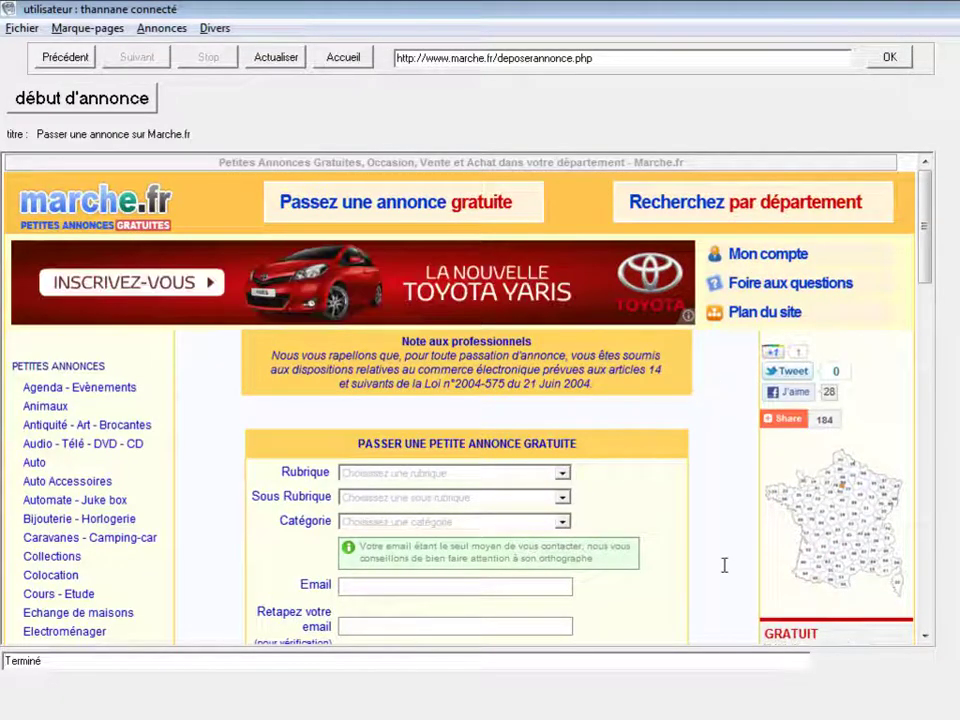
Start a new ad on the Marche.fr submission page and set its expiry date to 05/04/2013
{"action": "left_click", "coordinate": [72, 98]}
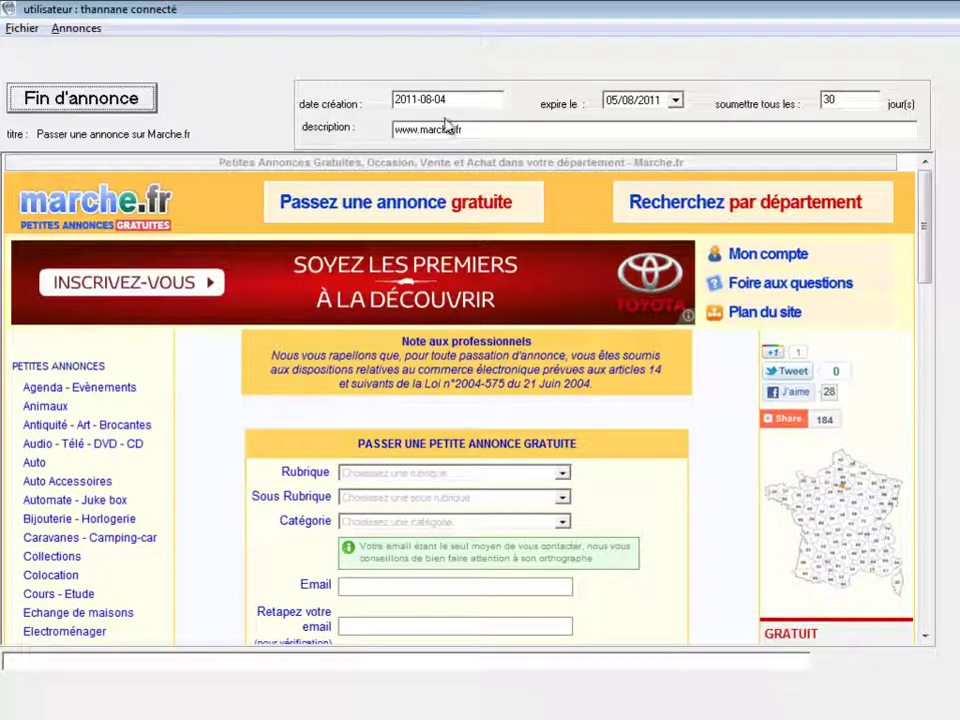
{"action": "left_click", "coordinate": [456, 99]}
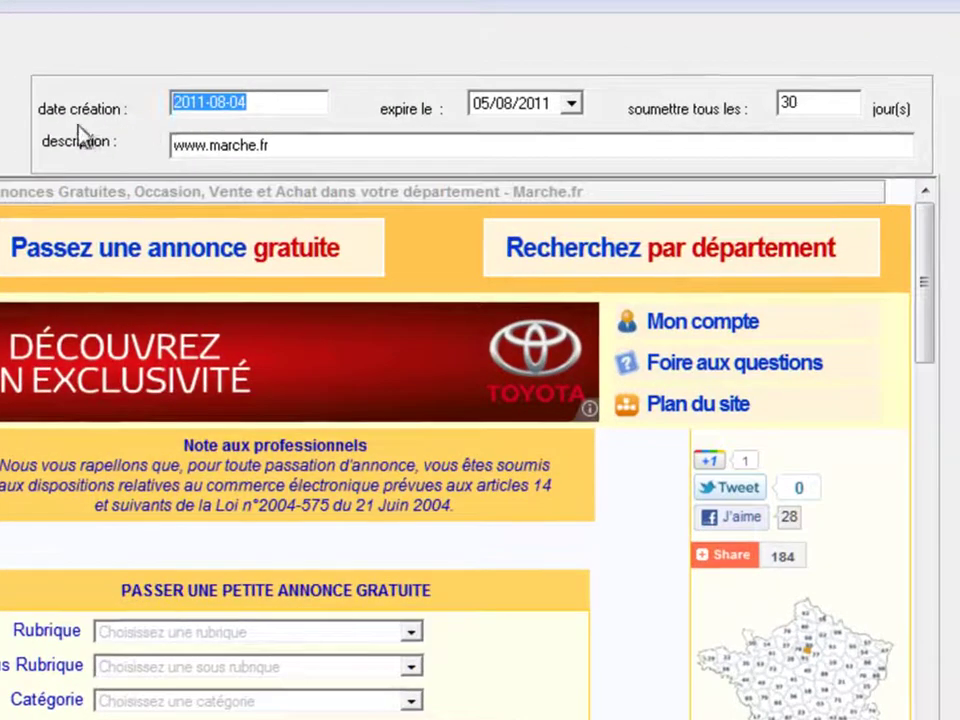
{"action": "left_click", "coordinate": [276, 101]}
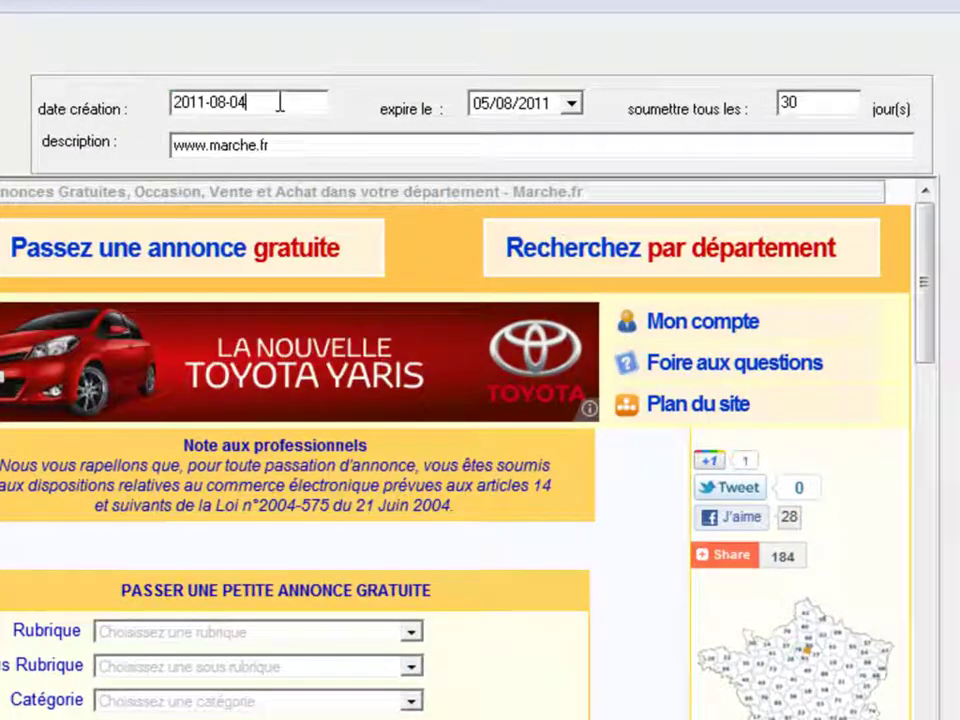
{"action": "left_click", "coordinate": [574, 104]}
{"action": "left_click", "coordinate": [682, 137]}
{"action": "left_click", "coordinate": [682, 137]}
{"action": "left_click", "coordinate": [682, 137]}
{"action": "left_click", "coordinate": [682, 137]}
{"action": "left_click", "coordinate": [682, 137]}
{"action": "left_click", "coordinate": [682, 137]}
{"action": "left_click", "coordinate": [682, 137]}
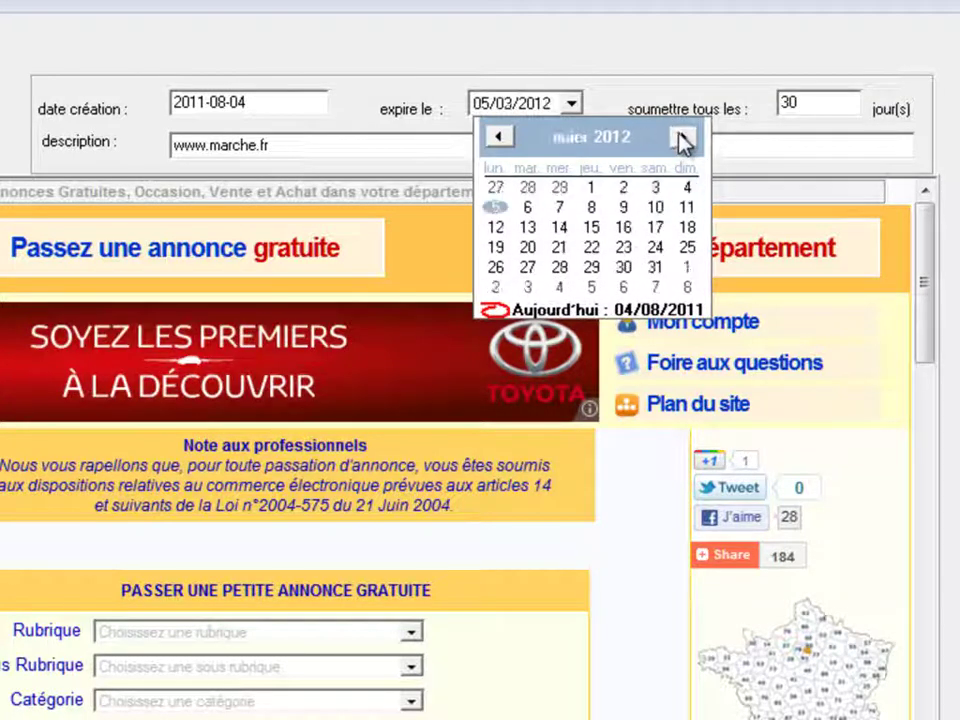
{"action": "double_click", "coordinate": [682, 137]}
{"action": "left_click", "coordinate": [682, 137]}
{"action": "left_click", "coordinate": [682, 137]}
{"action": "left_click", "coordinate": [682, 137]}
{"action": "left_click", "coordinate": [682, 137]}
{"action": "left_click", "coordinate": [682, 137]}
{"action": "left_click", "coordinate": [682, 137]}
{"action": "double_click", "coordinate": [682, 137]}
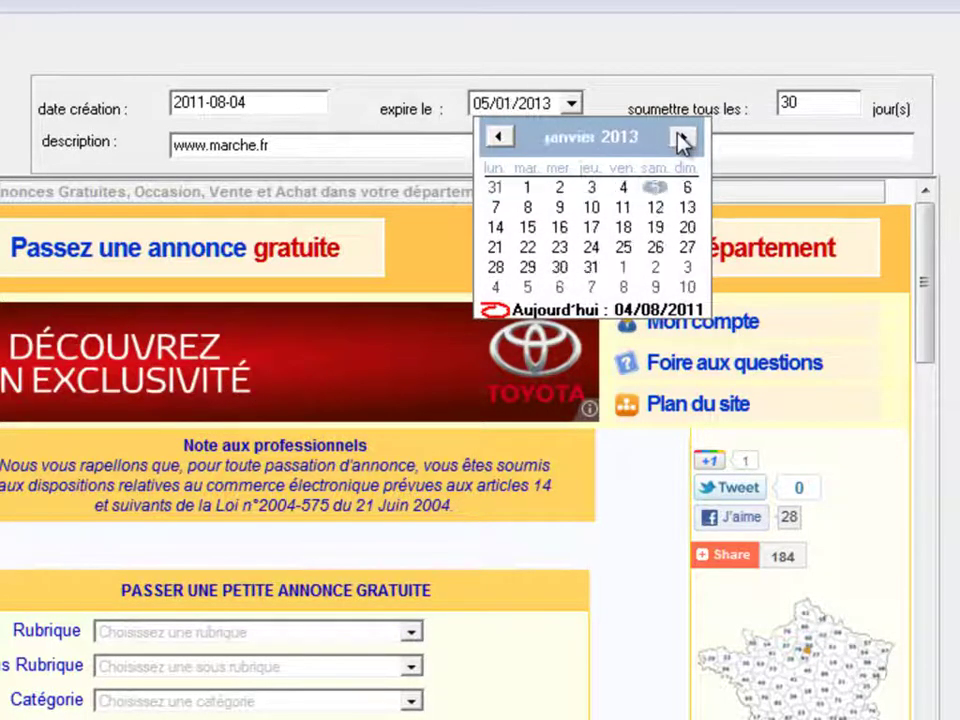
{"action": "left_click", "coordinate": [682, 137]}
{"action": "left_click", "coordinate": [682, 137]}
{"action": "left_click", "coordinate": [682, 137]}
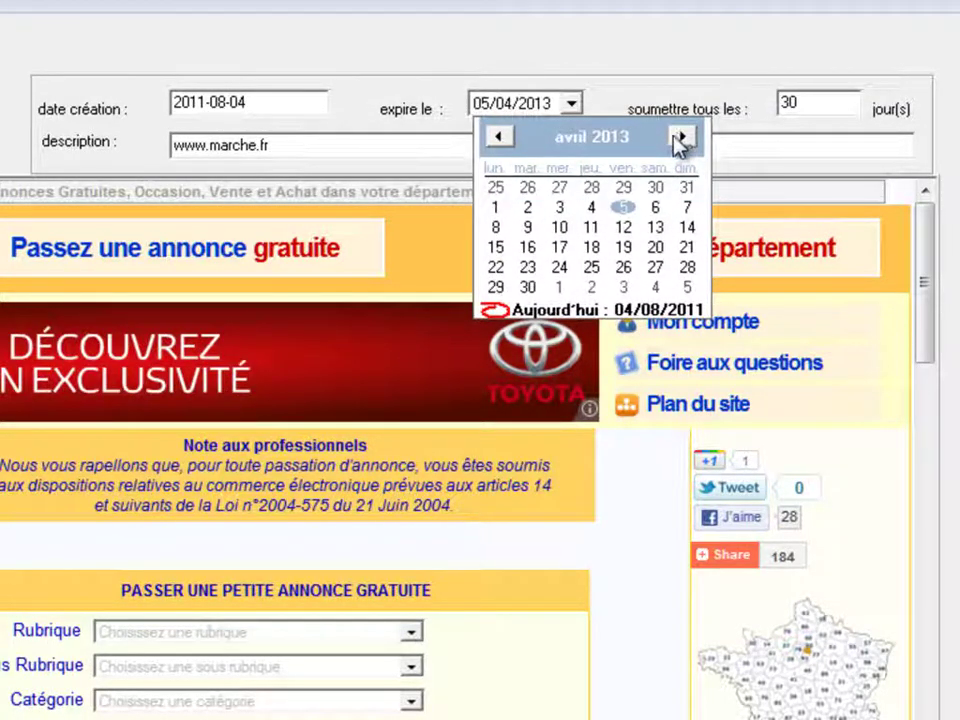
{"action": "left_click", "coordinate": [666, 80]}
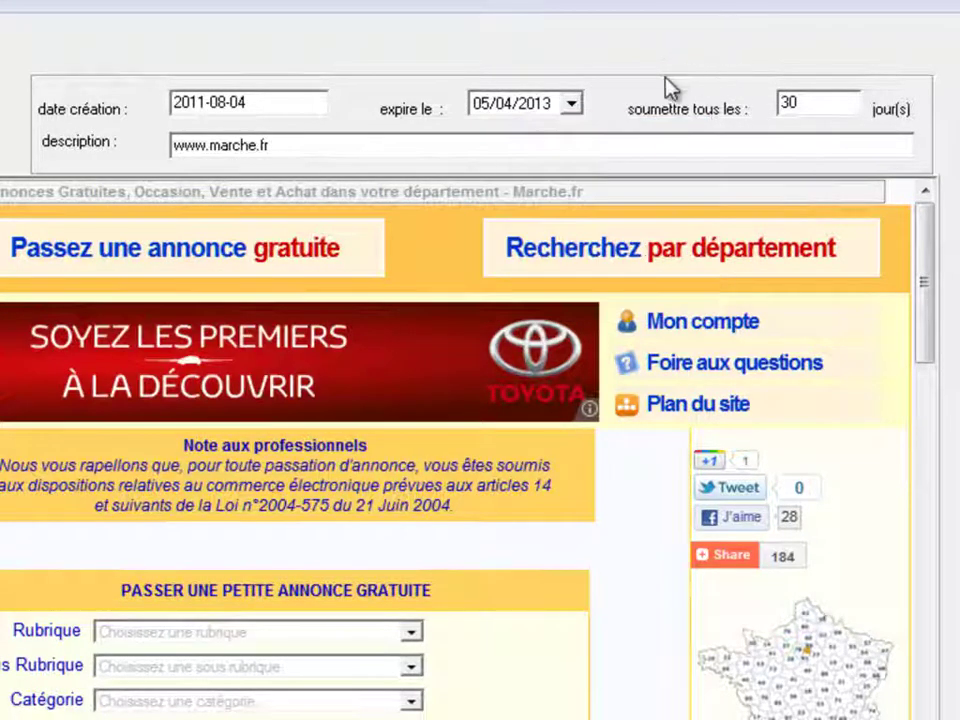
{"action": "left_click_drag", "start_coordinate": [792, 101], "coordinate": [759, 101]}
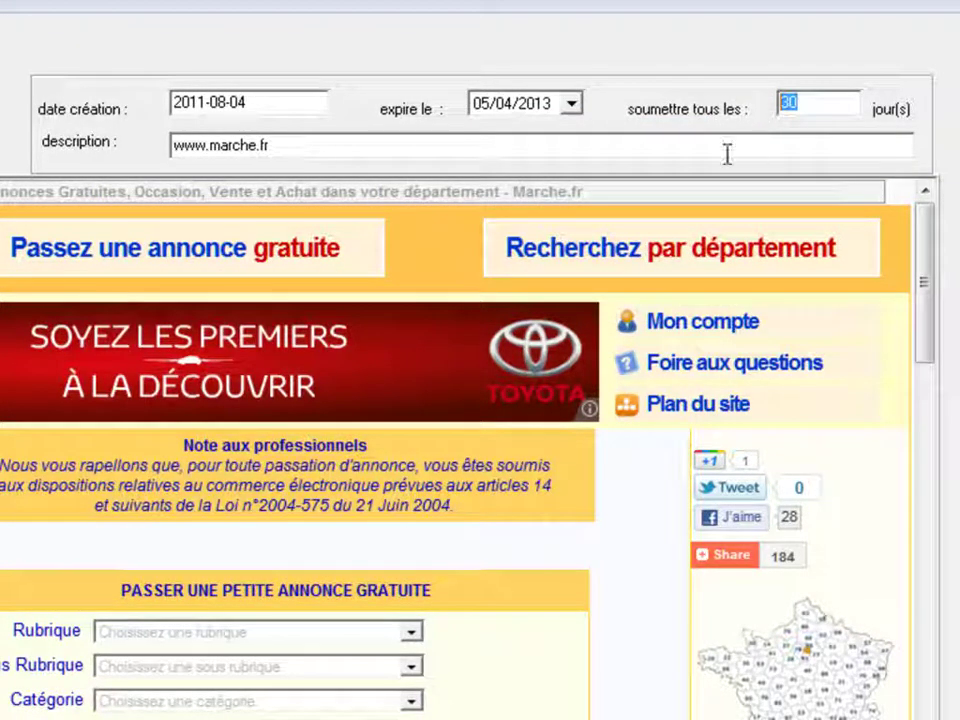
{"action": "type", "text": "15"}
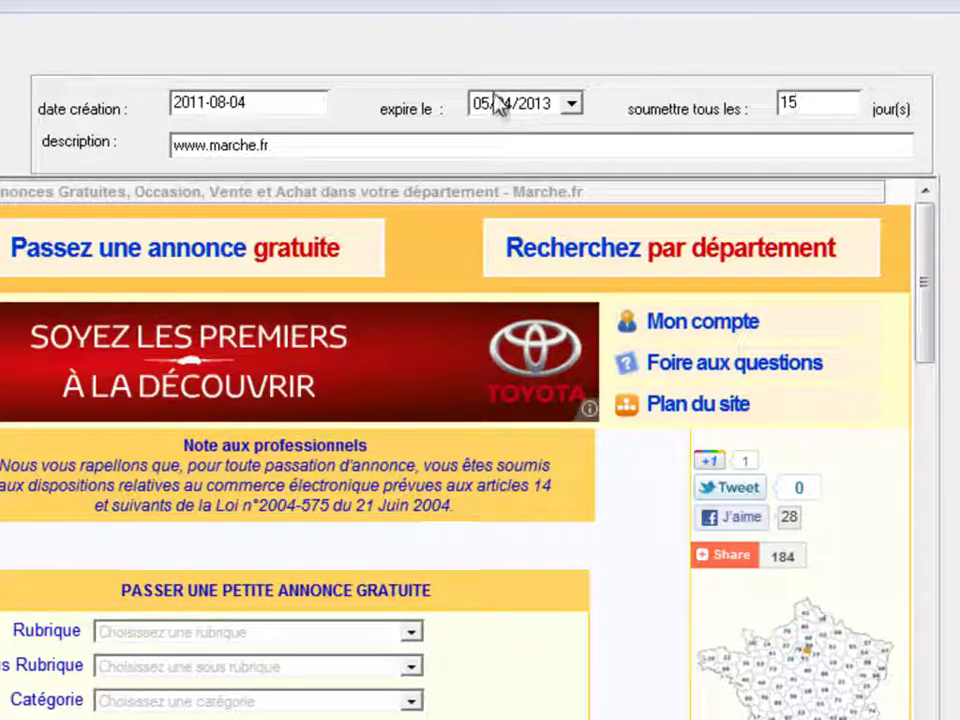
{"action": "left_click", "coordinate": [326, 143]}
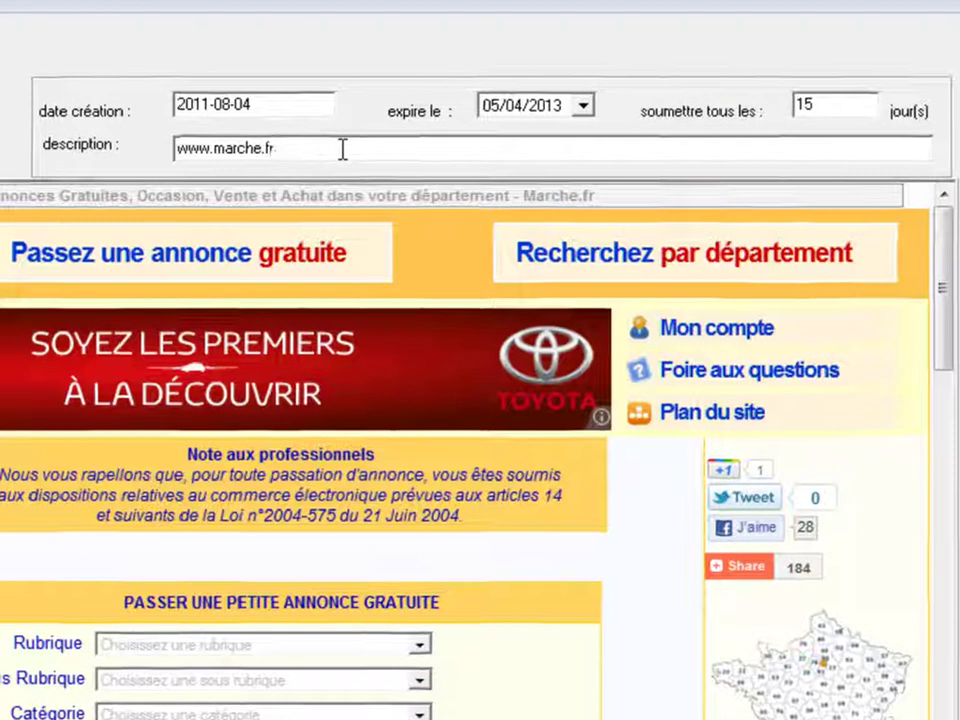
{"action": "type", "text": "-"}
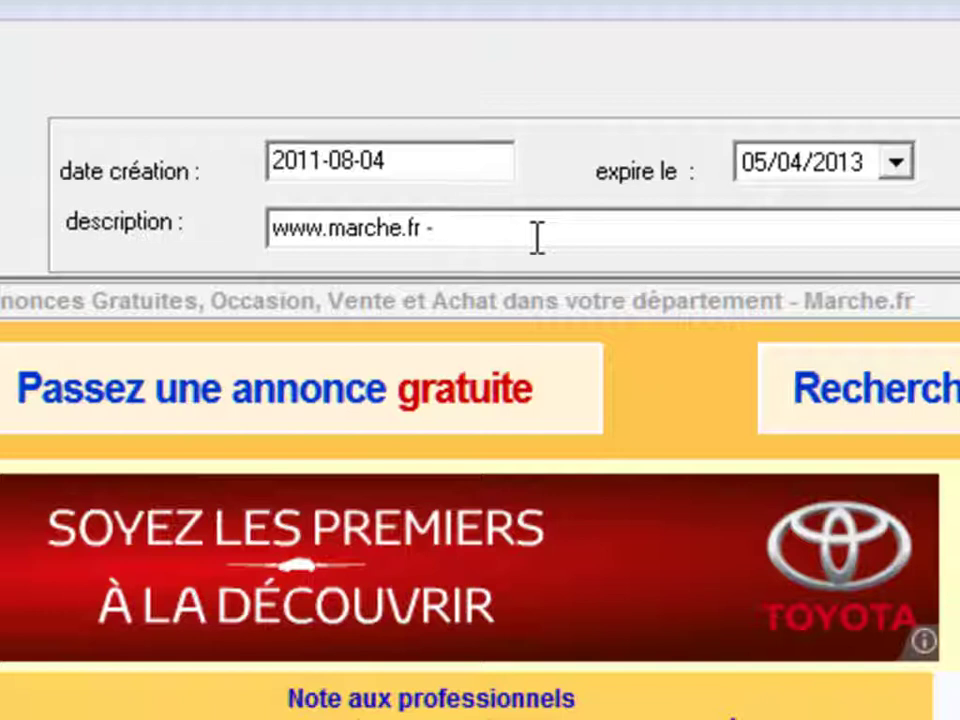
{"action": "type", "text": "Eboo"}
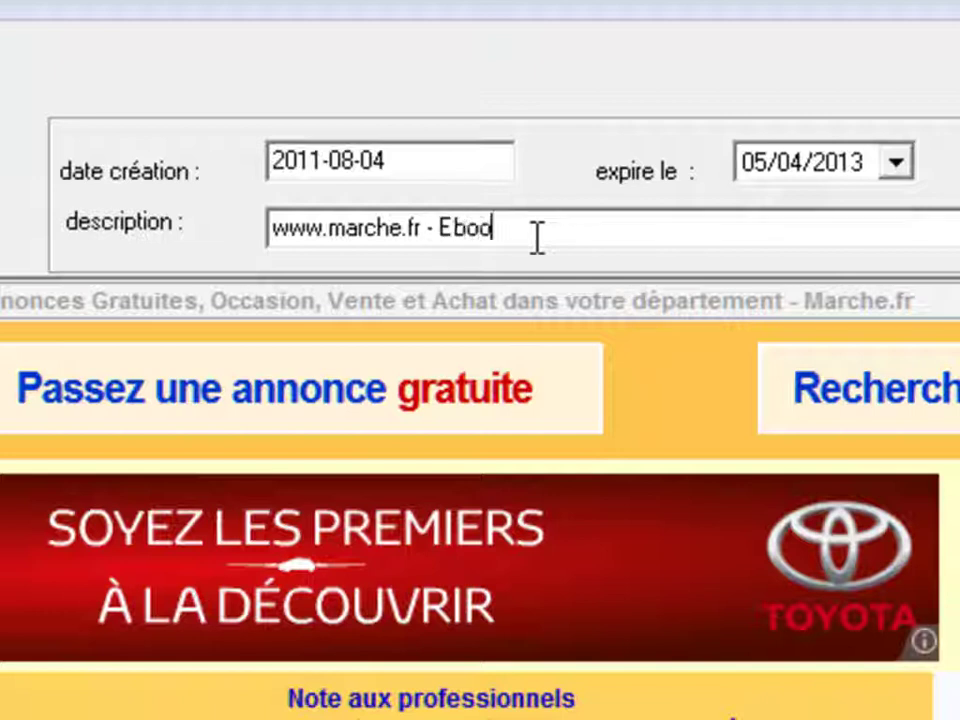
{"action": "type", "text": "k \"Ge"}
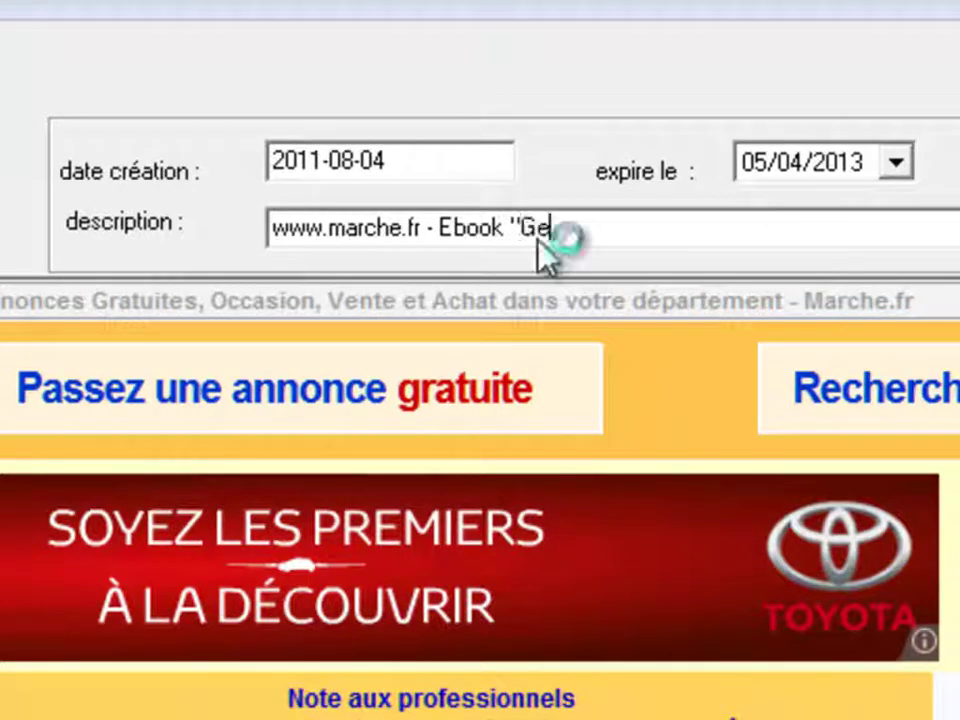
{"action": "type", "text": "stion du Te"}
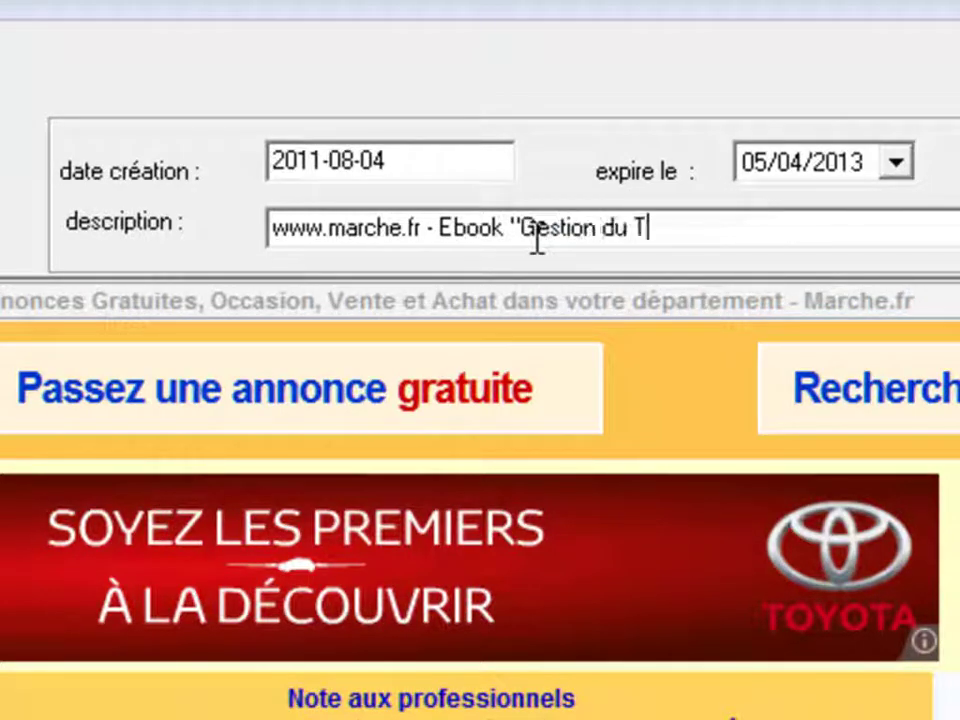
{"action": "type", "text": "mps\""}
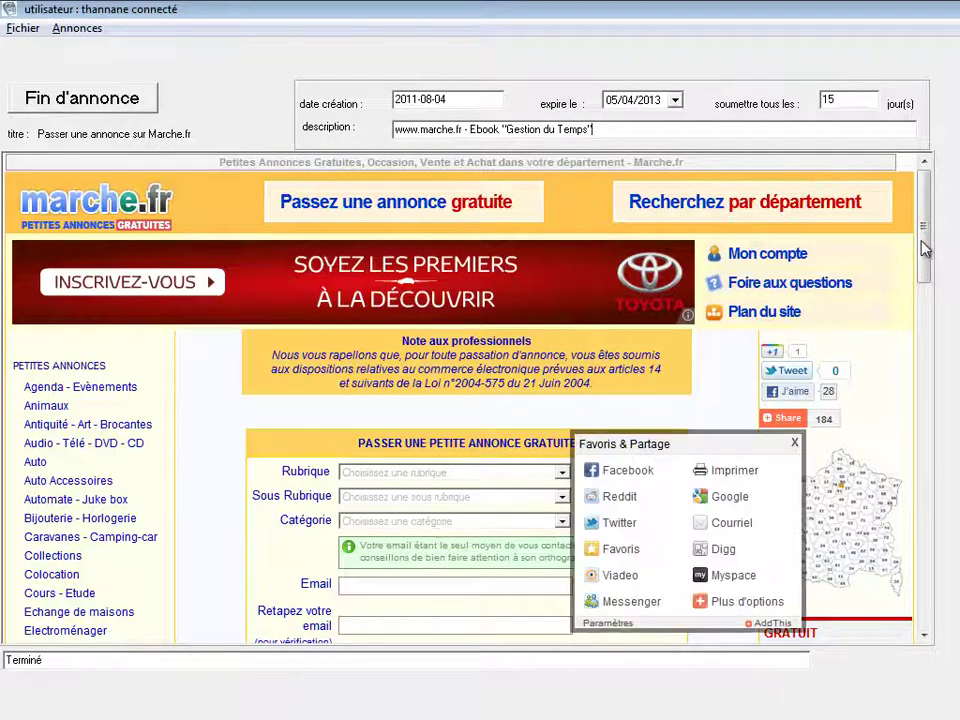
Close the "Favoris & Partage" popup on the page and end the ad entry
{"action": "mouse_move", "coordinate": [926, 251]}
{"action": "left_mouse_down"}
{"action": "mouse_move", "coordinate": [917, 442]}
{"action": "mouse_move", "coordinate": [920, 265]}
{"action": "left_mouse_up"}
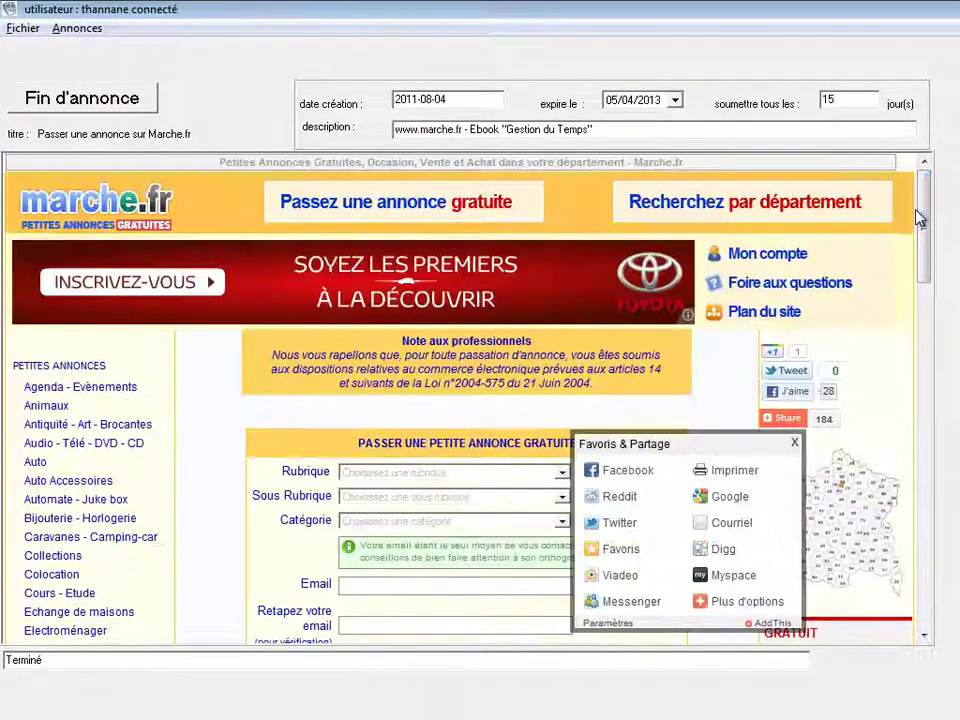
{"action": "left_click", "coordinate": [794, 443]}
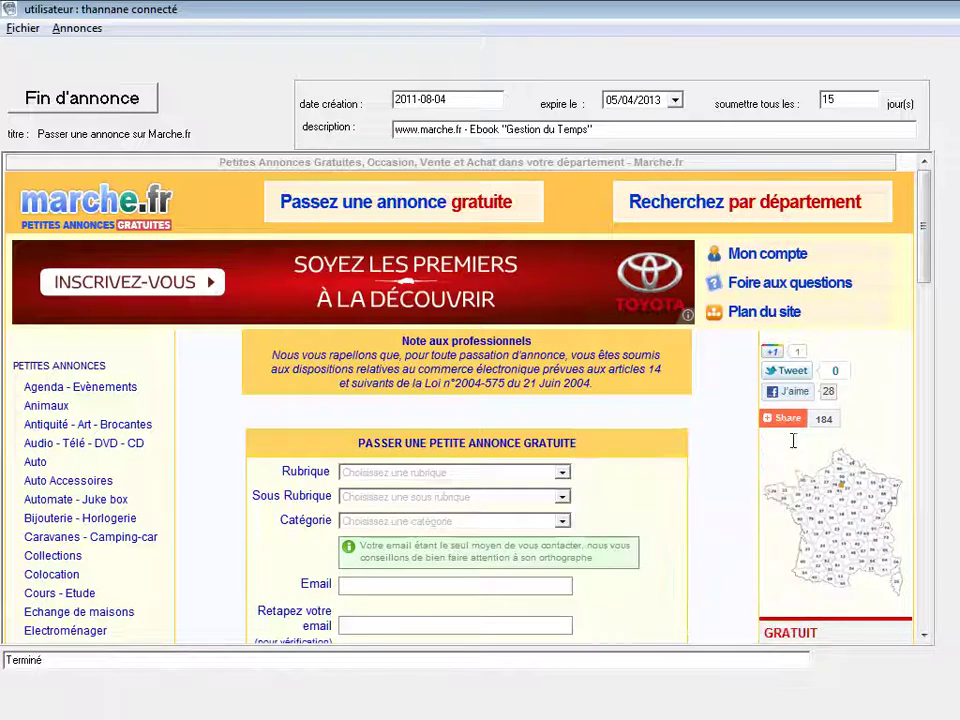
{"action": "left_click", "coordinate": [72, 99]}
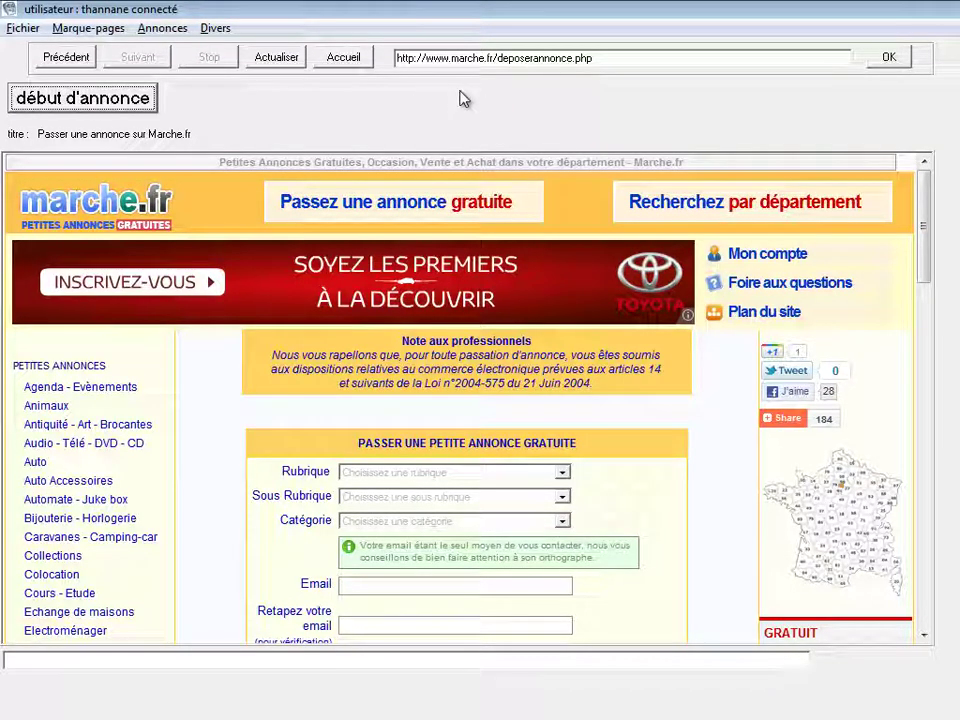
Check the Mes_urls_perso folder in the bookmarks manager, close it, and quit Speed-annonce
{"action": "left_click", "coordinate": [88, 28]}
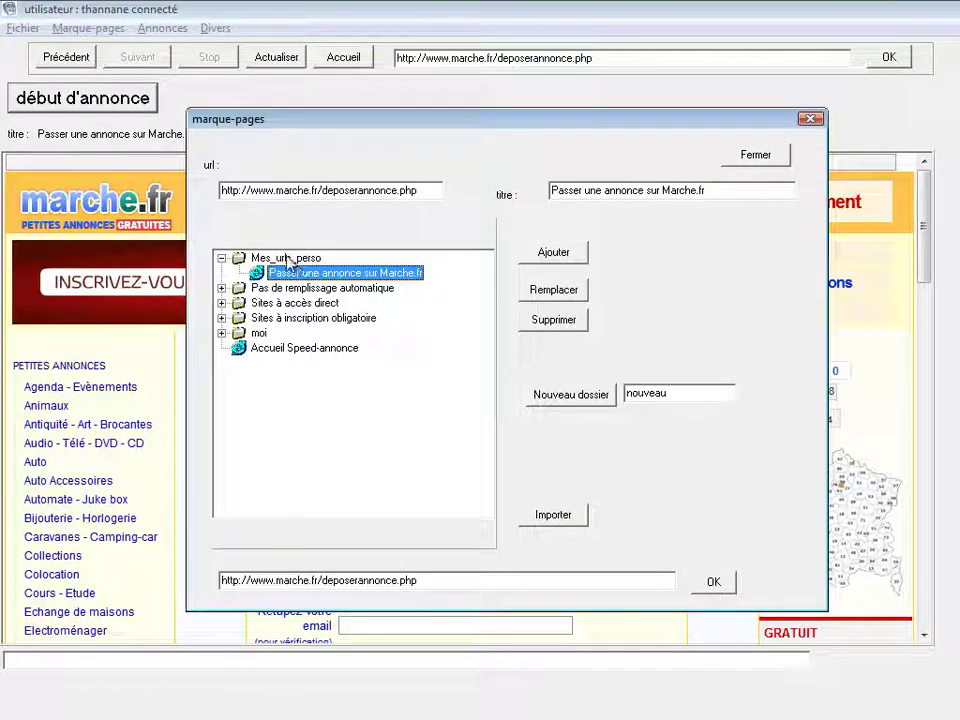
{"action": "left_click", "coordinate": [758, 156]}
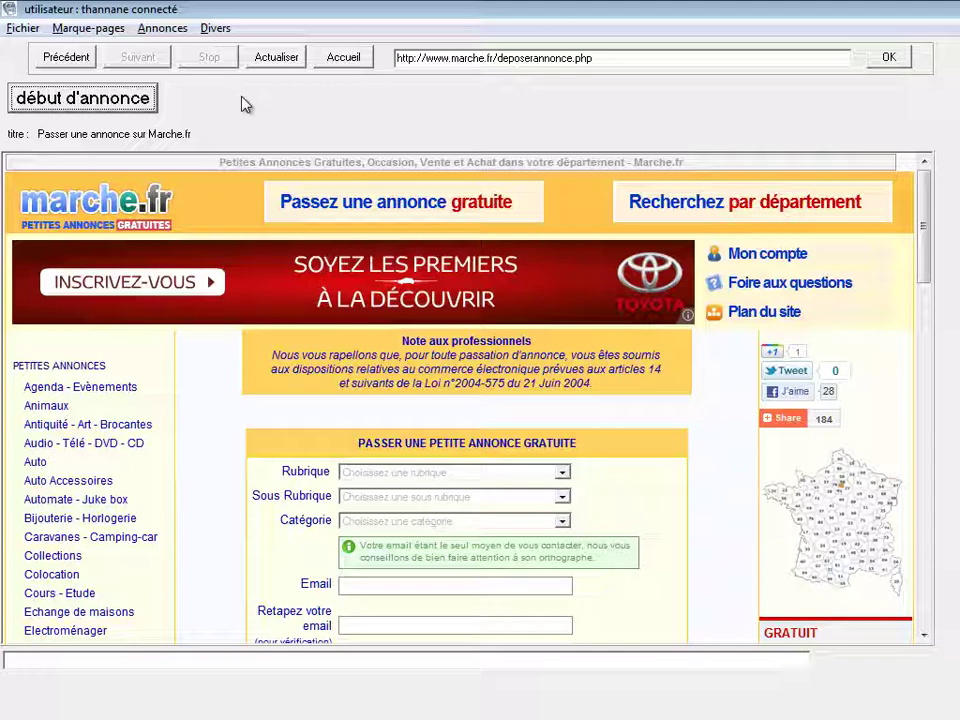
{"action": "left_click", "coordinate": [24, 30]}
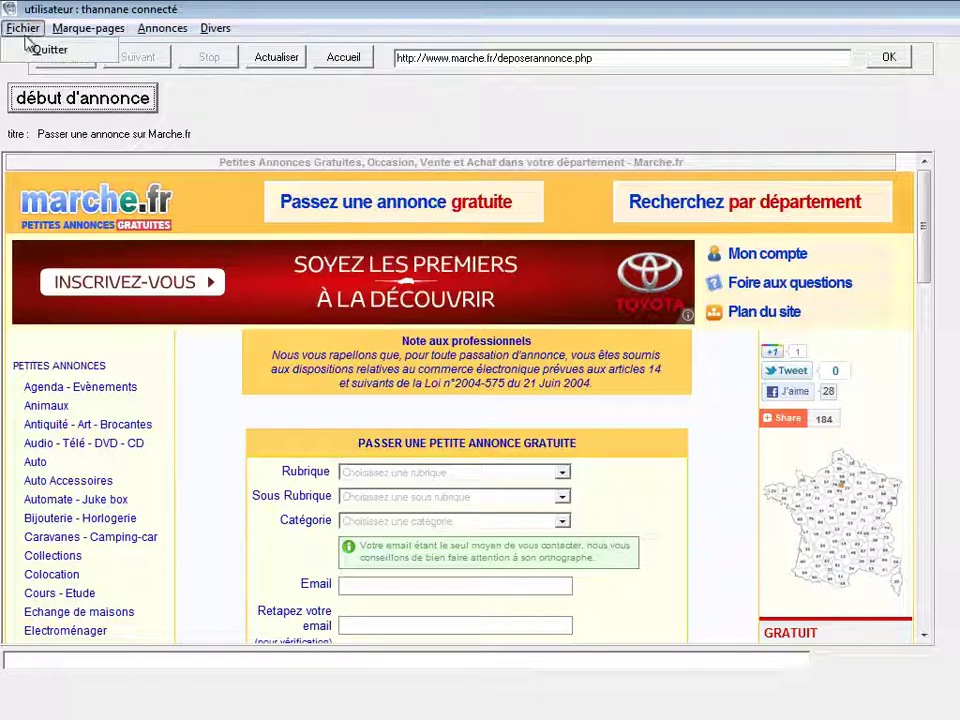
{"action": "left_click", "coordinate": [40, 50]}
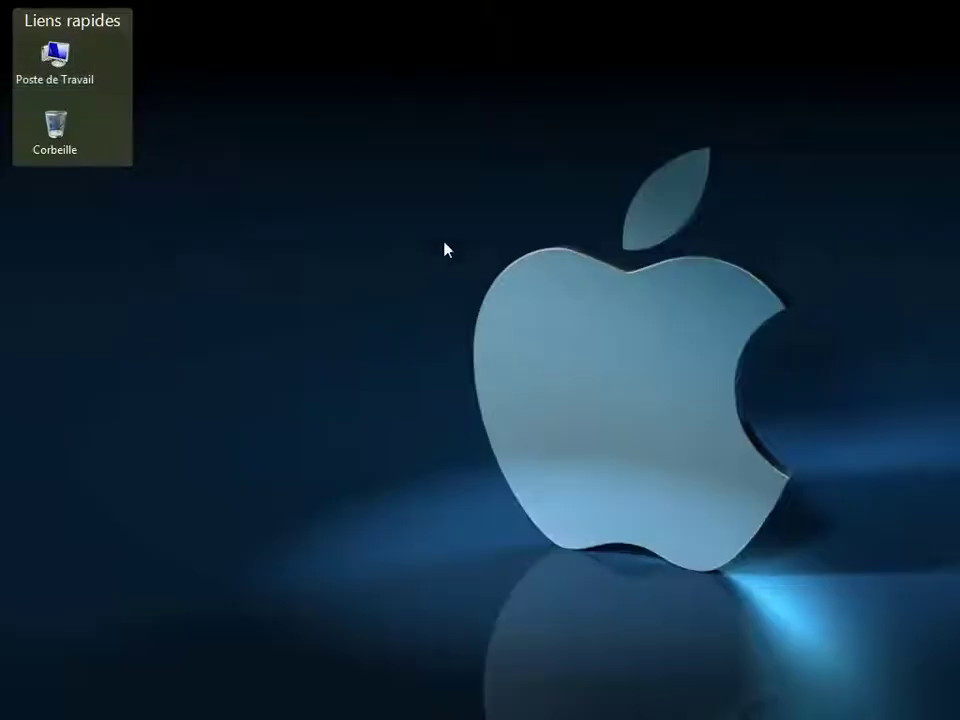